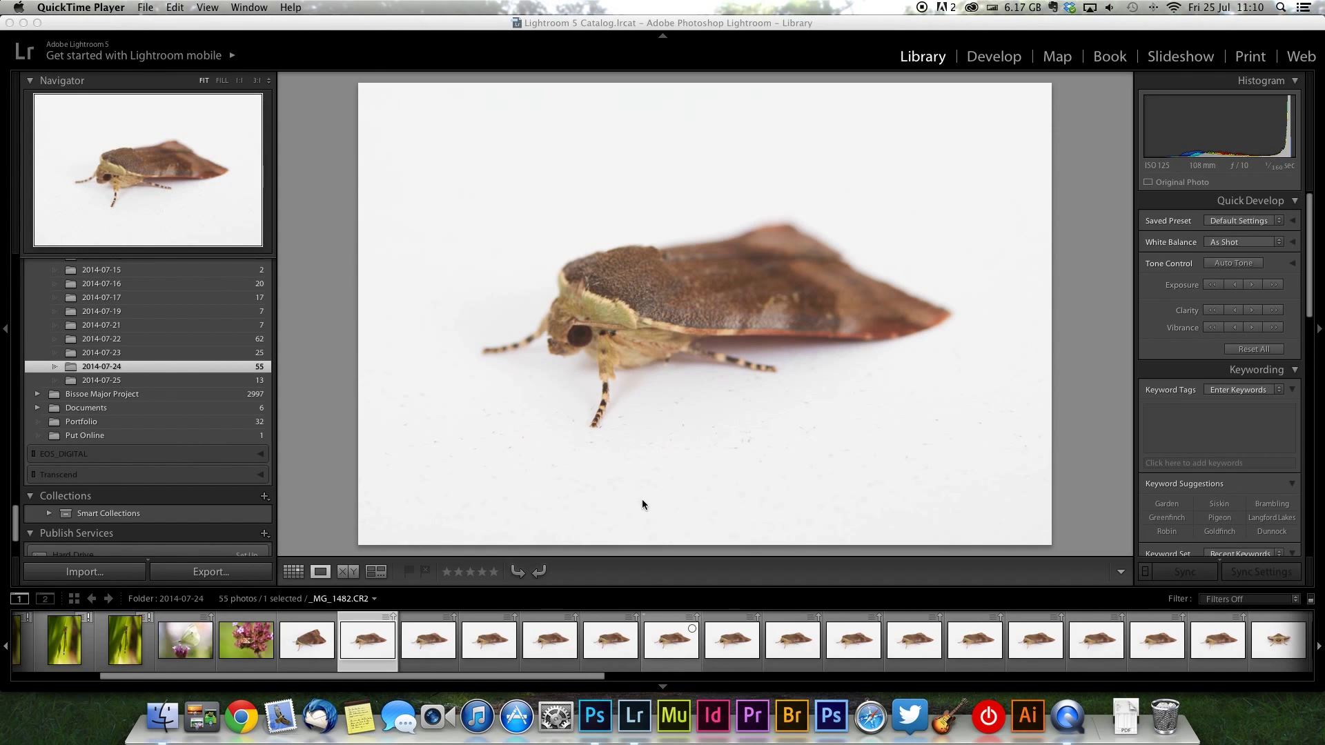
Step through the moth frames in the Filmstrip from _MG_1483 to _MG_1486.
scroll(428, 657, right, 2)
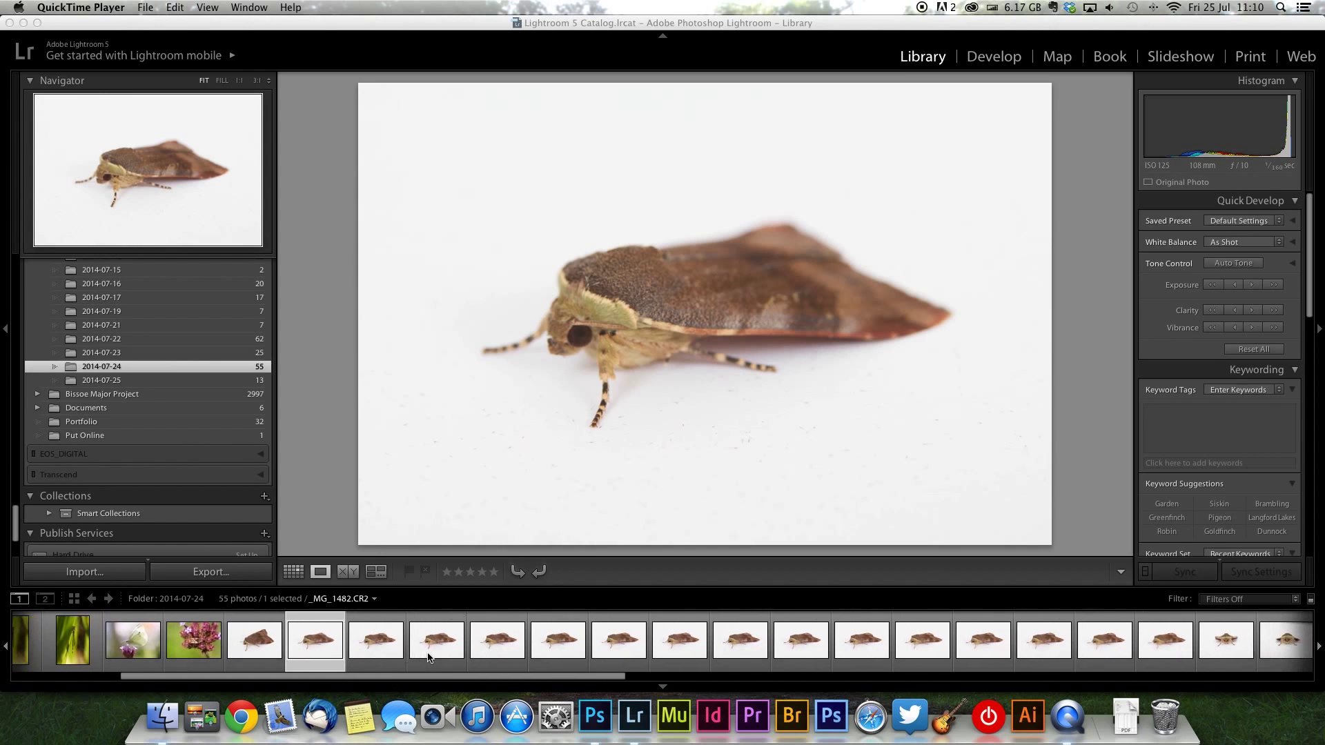
click(382, 645)
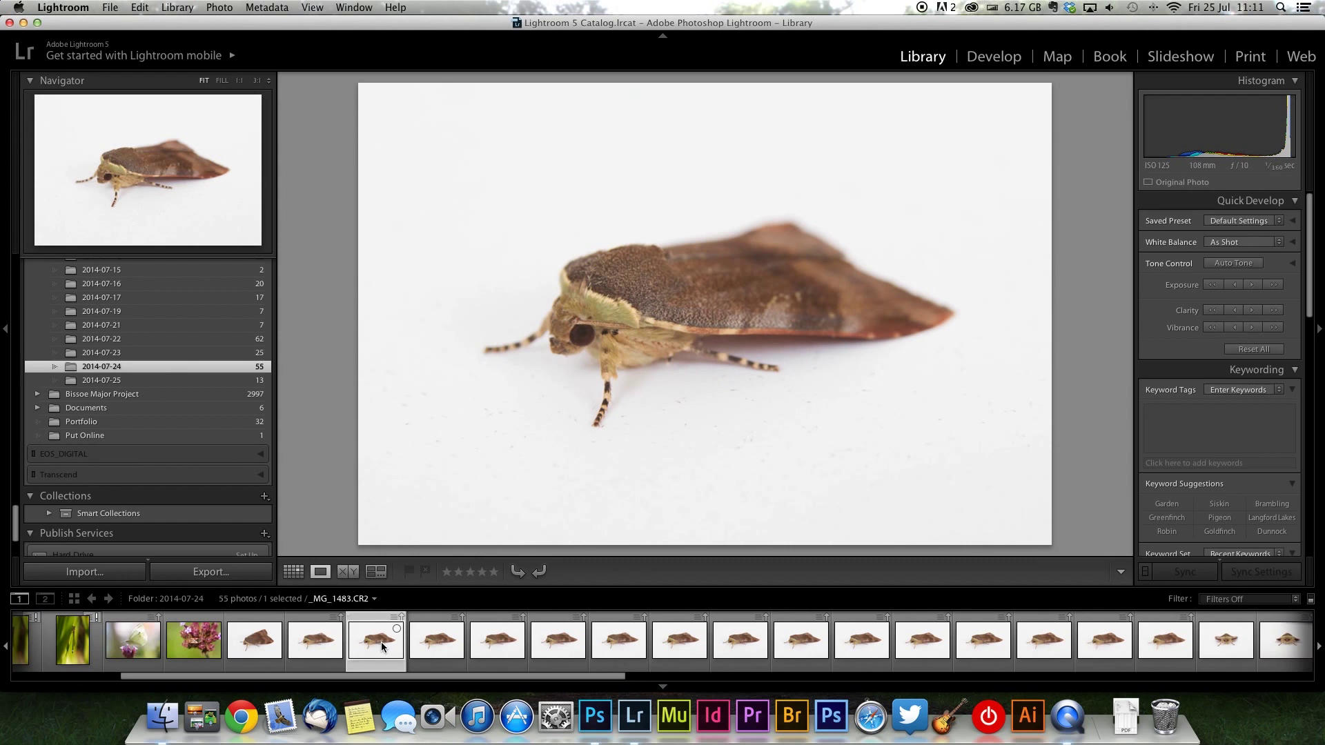
key(Right)
key(Right)
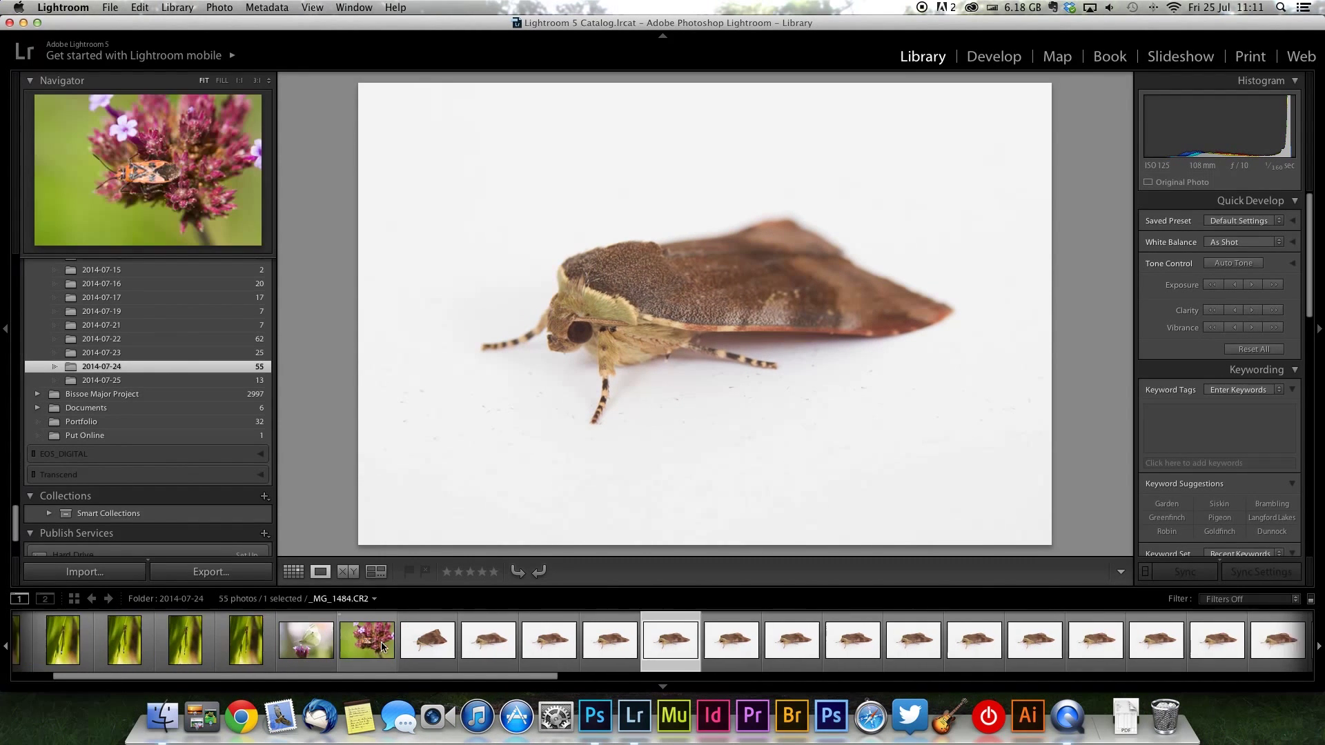
key(Right)
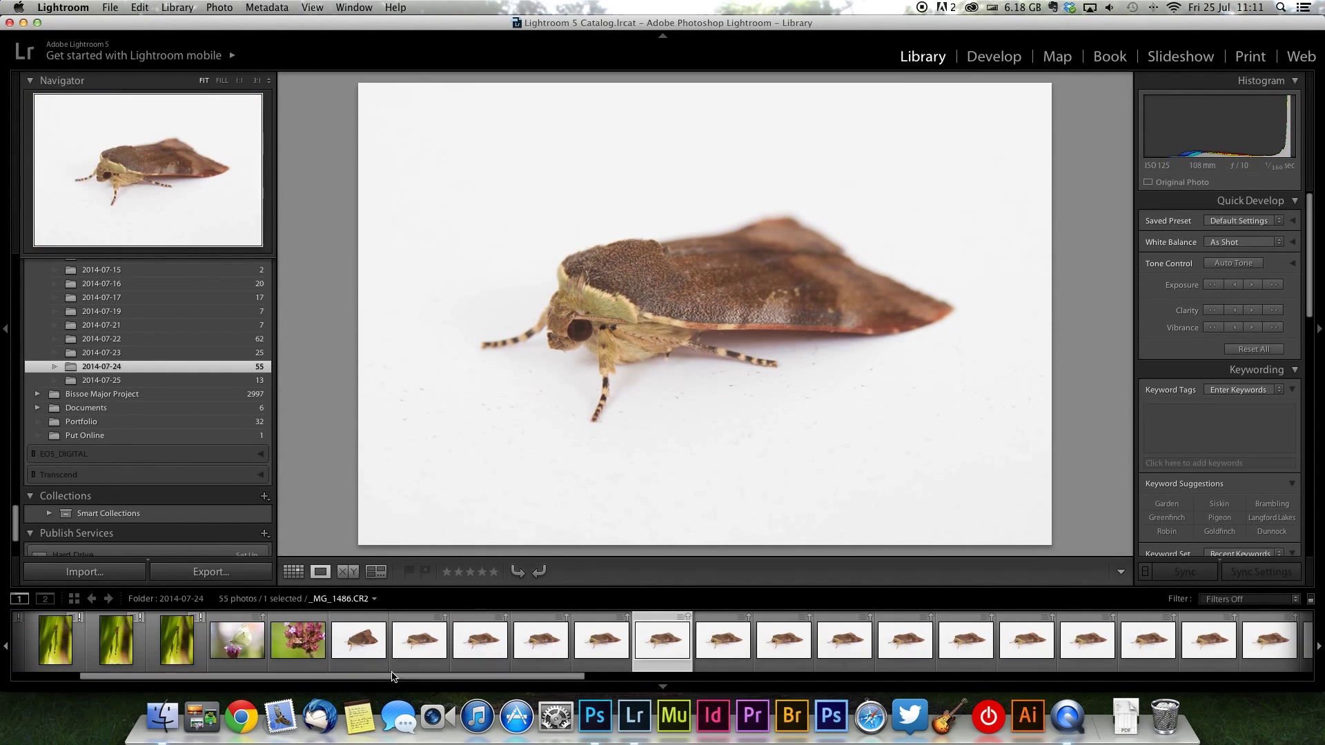
Zoom to 1:1 on the moth's head to check focus, then return to the full view.
click(607, 304)
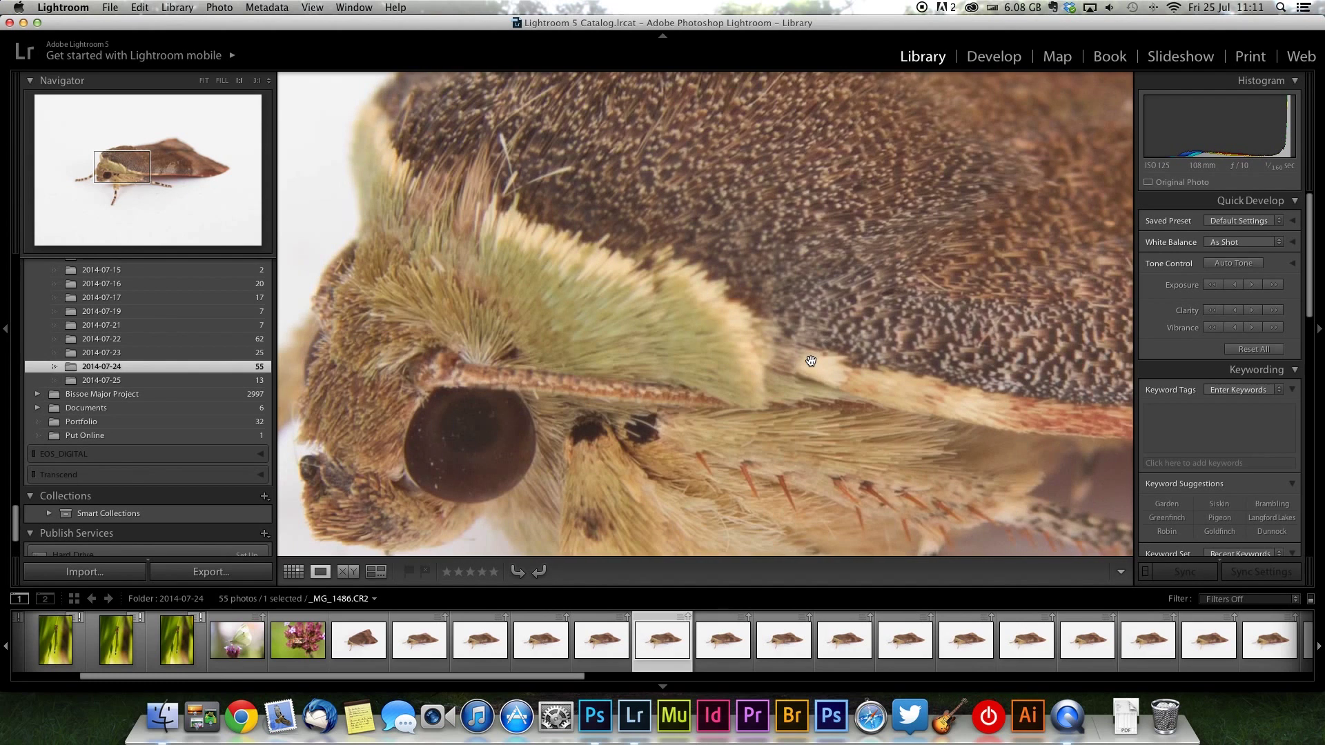
scroll(826, 347, right, 5)
scroll(826, 347, up, 3)
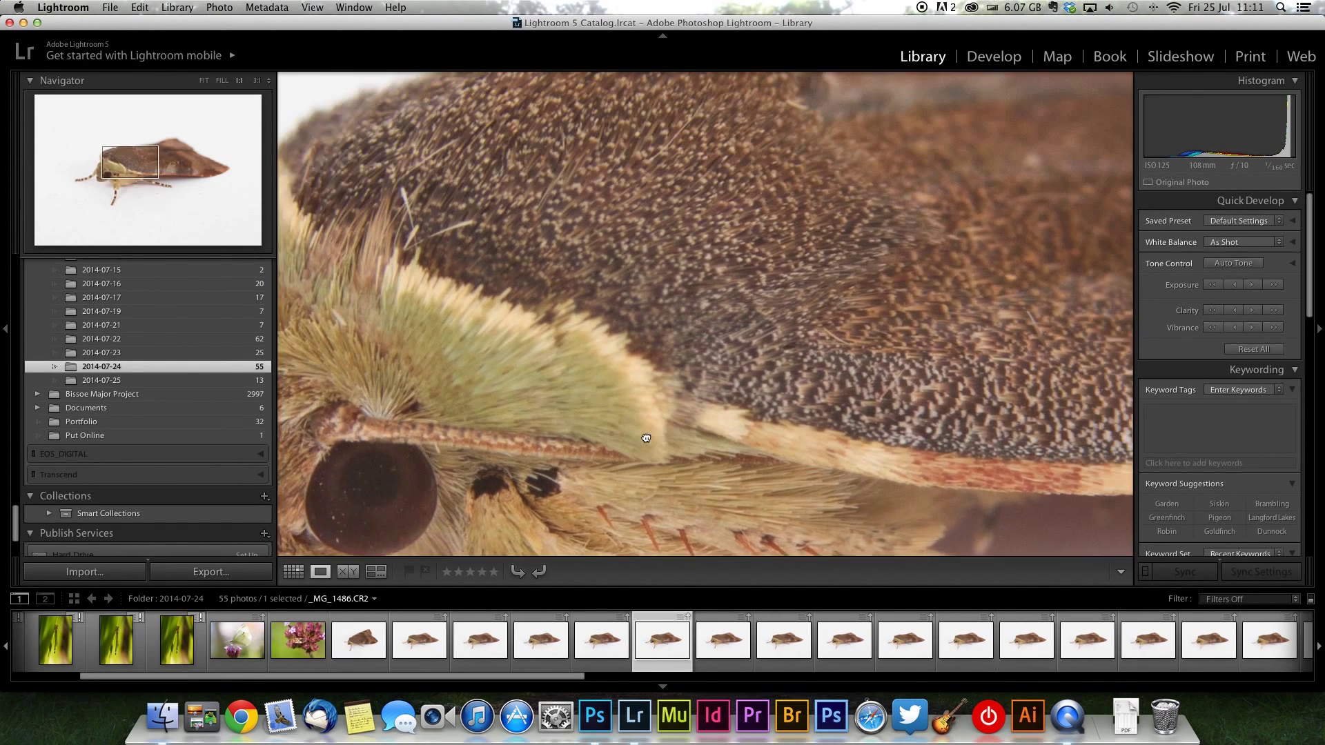
scroll(865, 288, right, 8)
scroll(865, 288, up, 3)
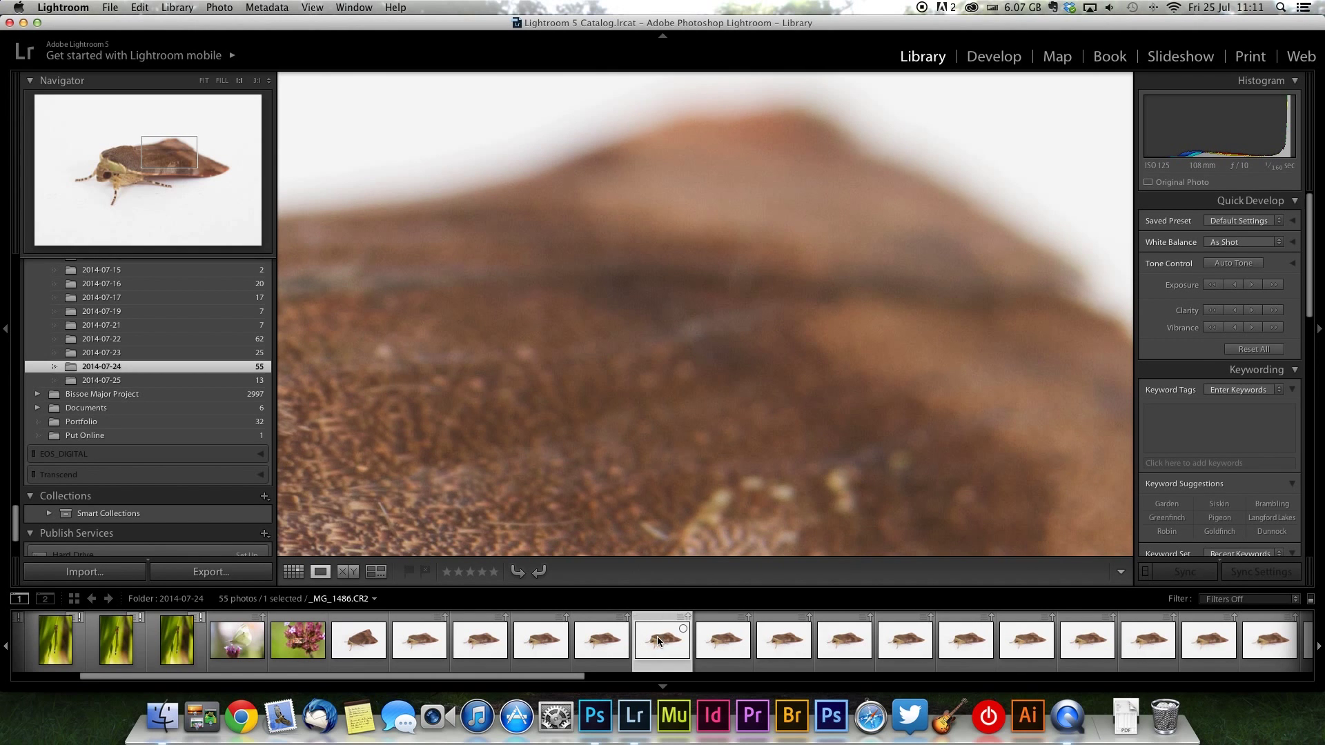
click(655, 456)
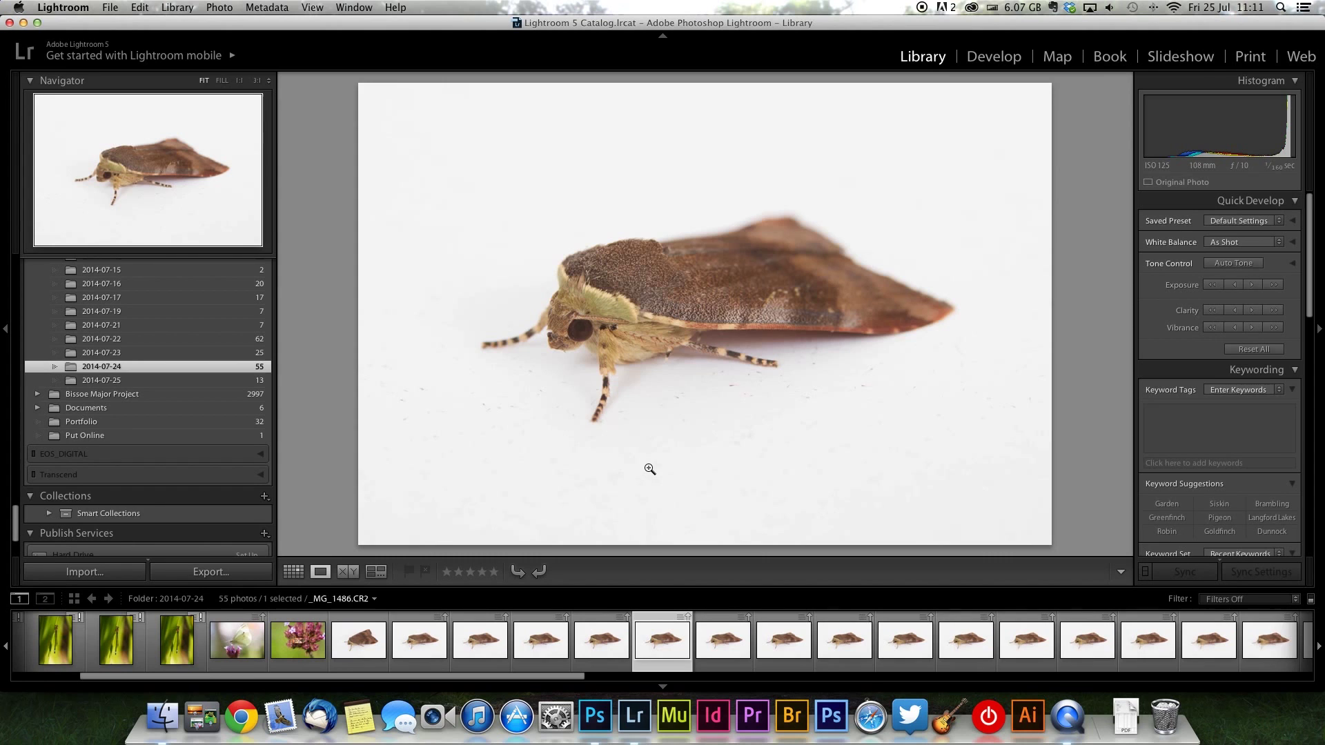
Select _MG_1483 through _MG_1496 and drag the 14 shots onto Photoshop.
click(428, 644)
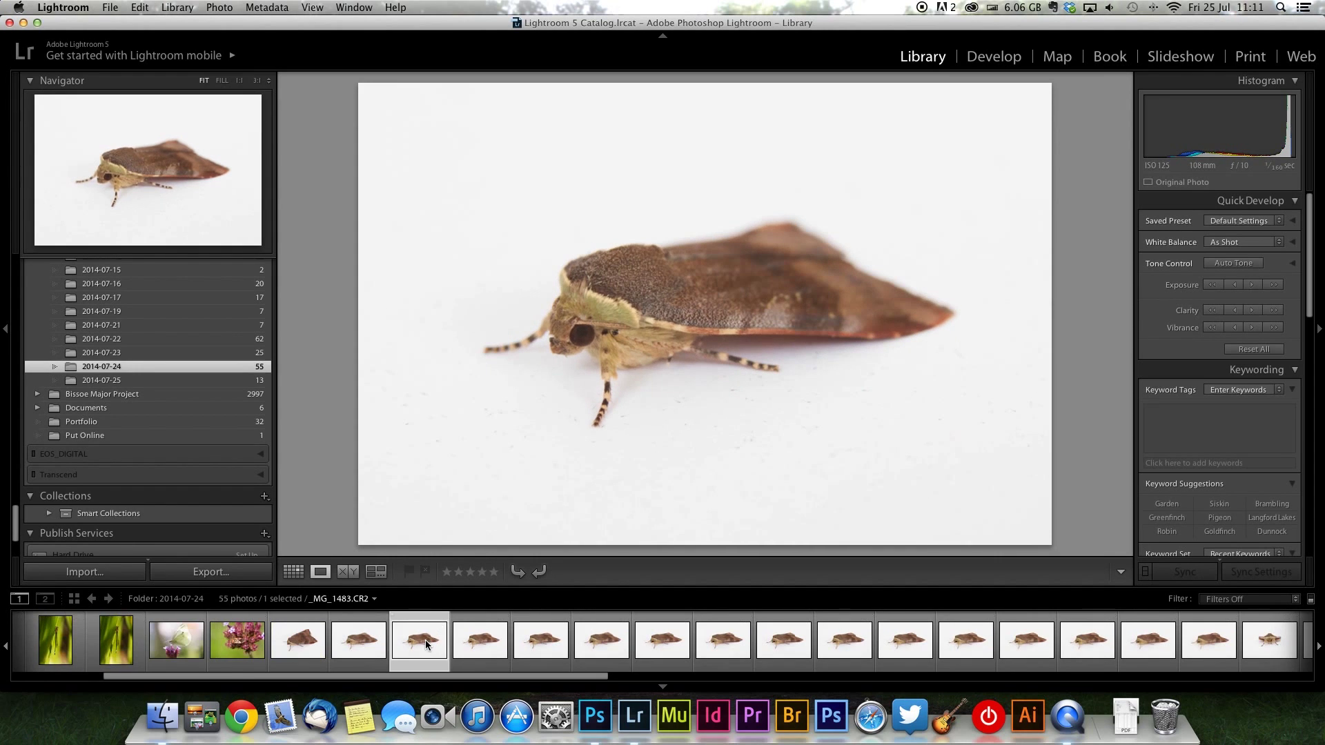
shift+click(1011, 649)
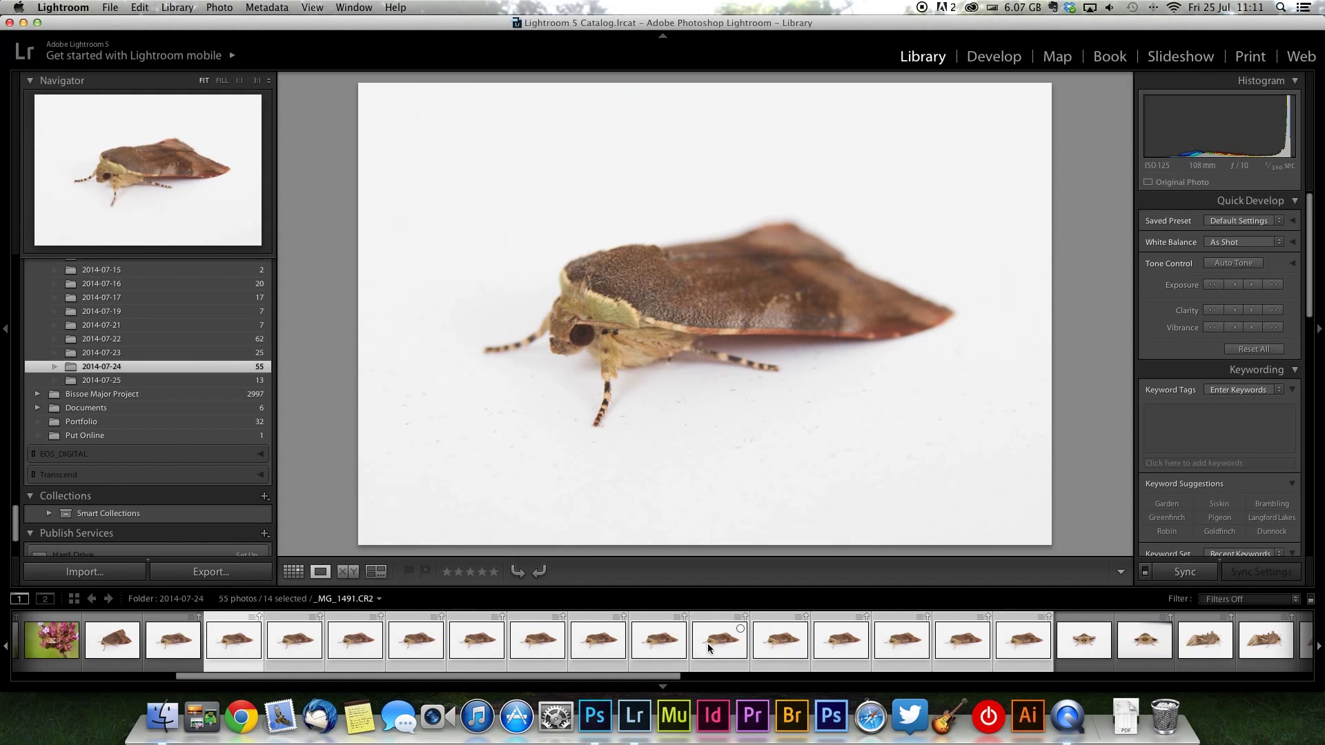
drag(704, 651, 595, 716)
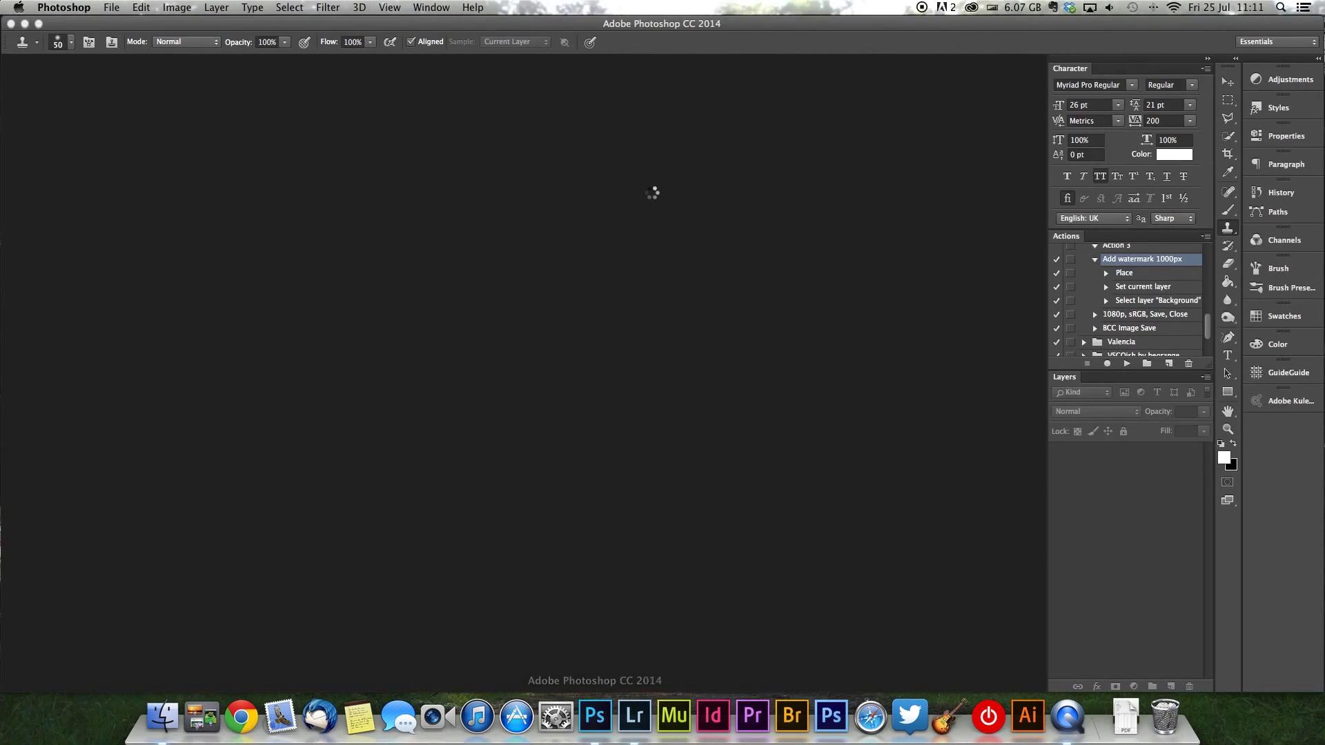
Turn on the Camera Raw highlight clipping warning, then open all the raw moth shots.
scroll(60, 515, down, 10)
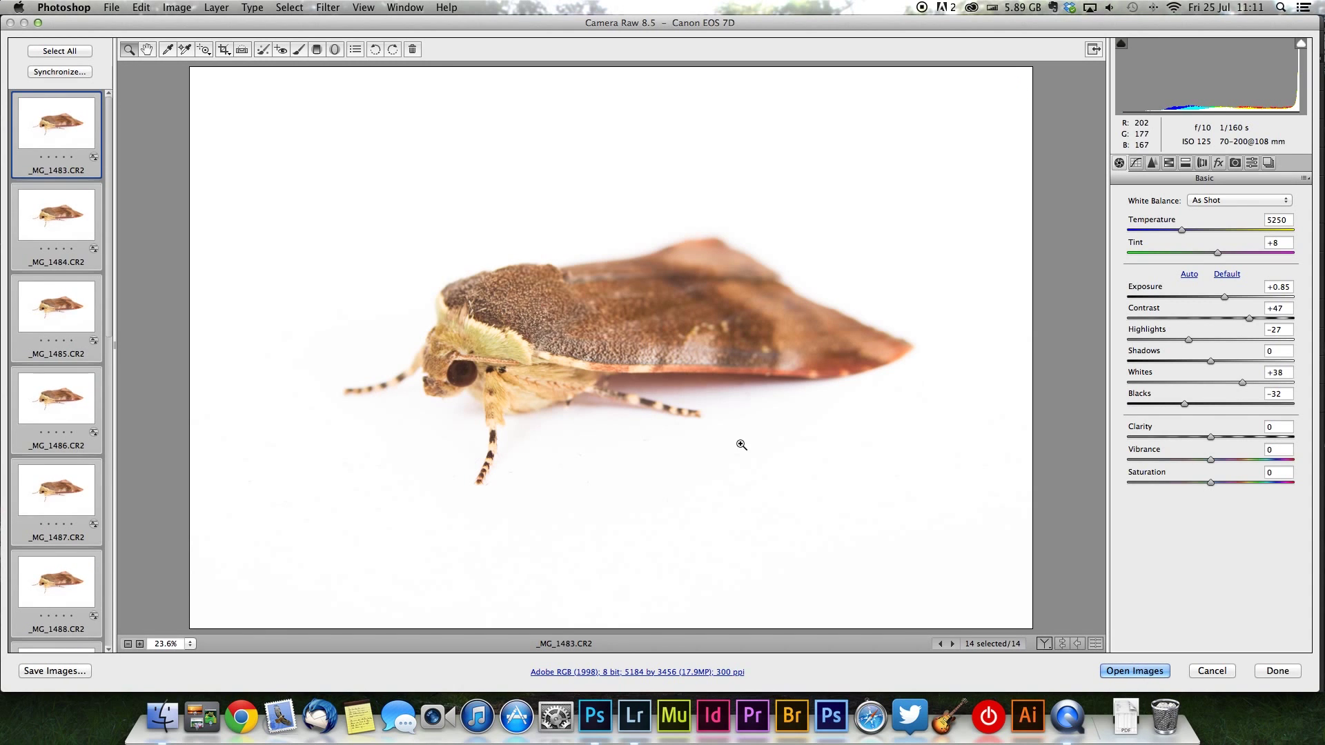
click(1301, 43)
click(1136, 671)
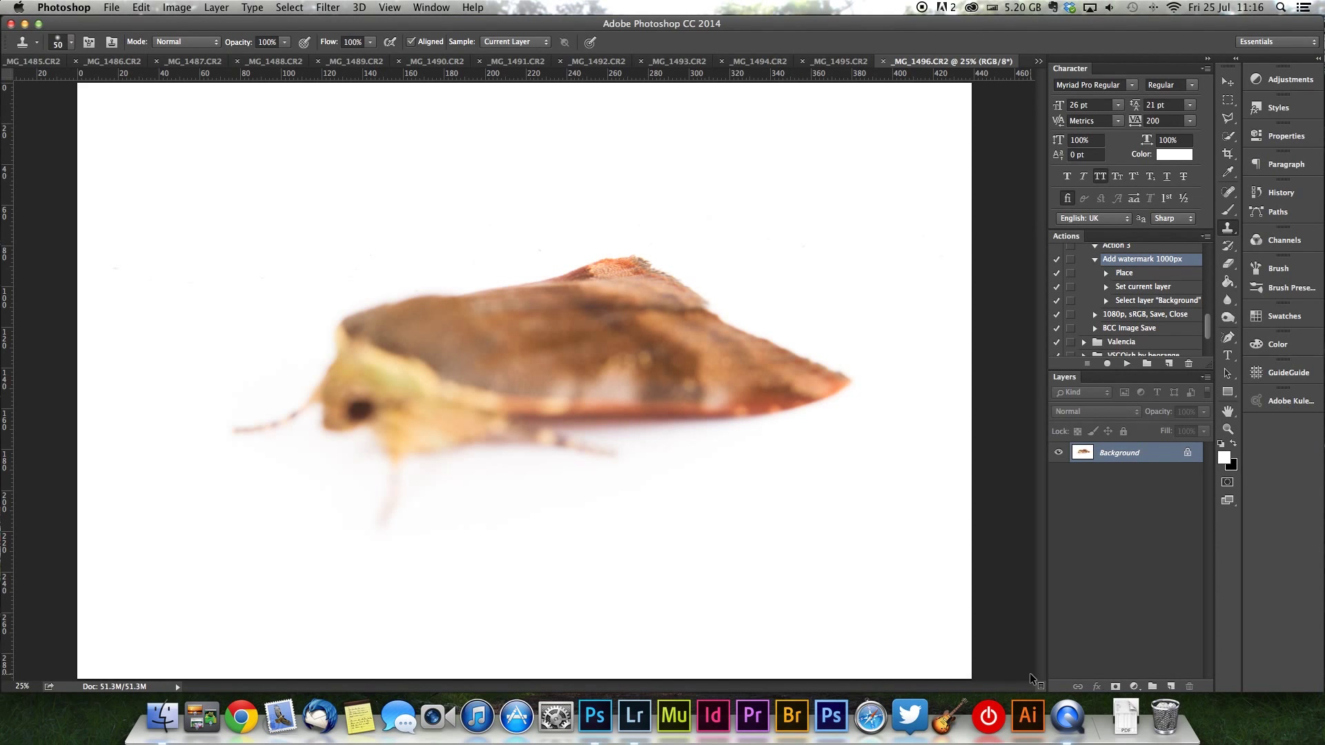
Use Load Files into Stack with Add Open Files to stack all moth shots as layers.
key(ctrl+Tab)
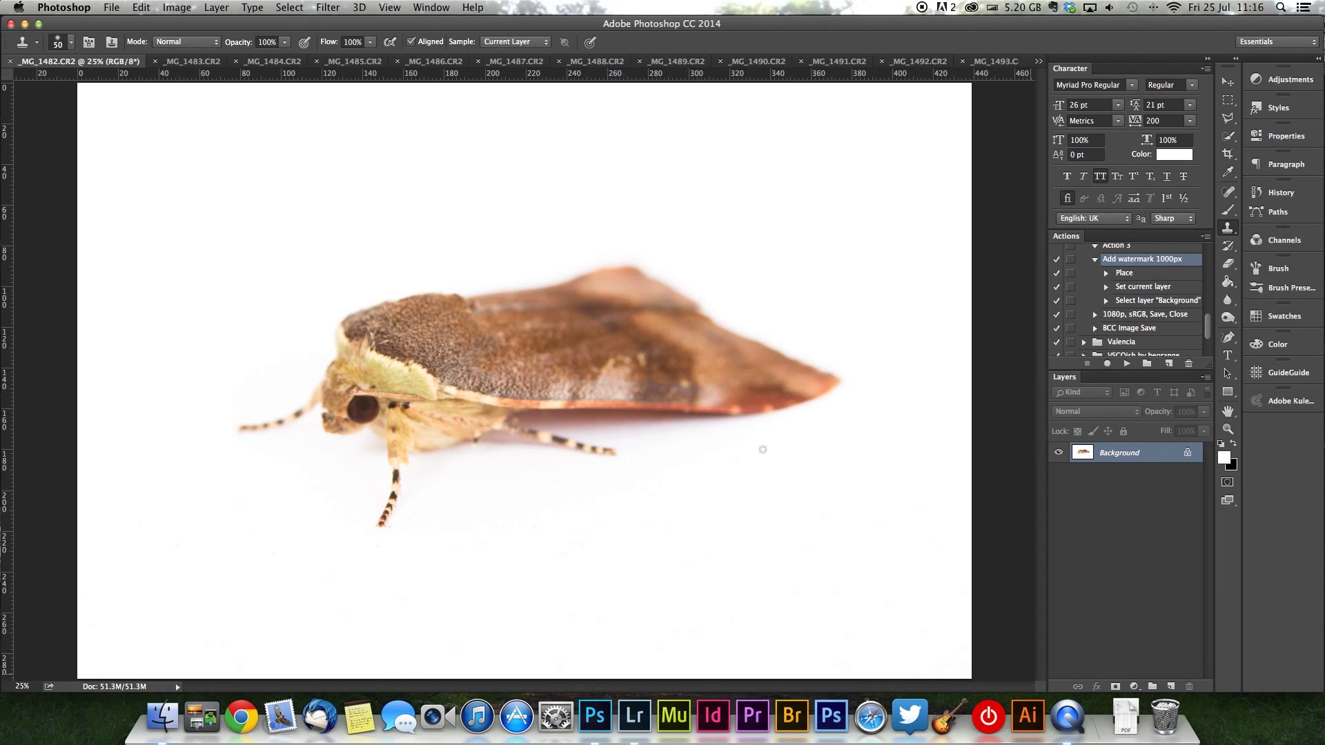
click(140, 8)
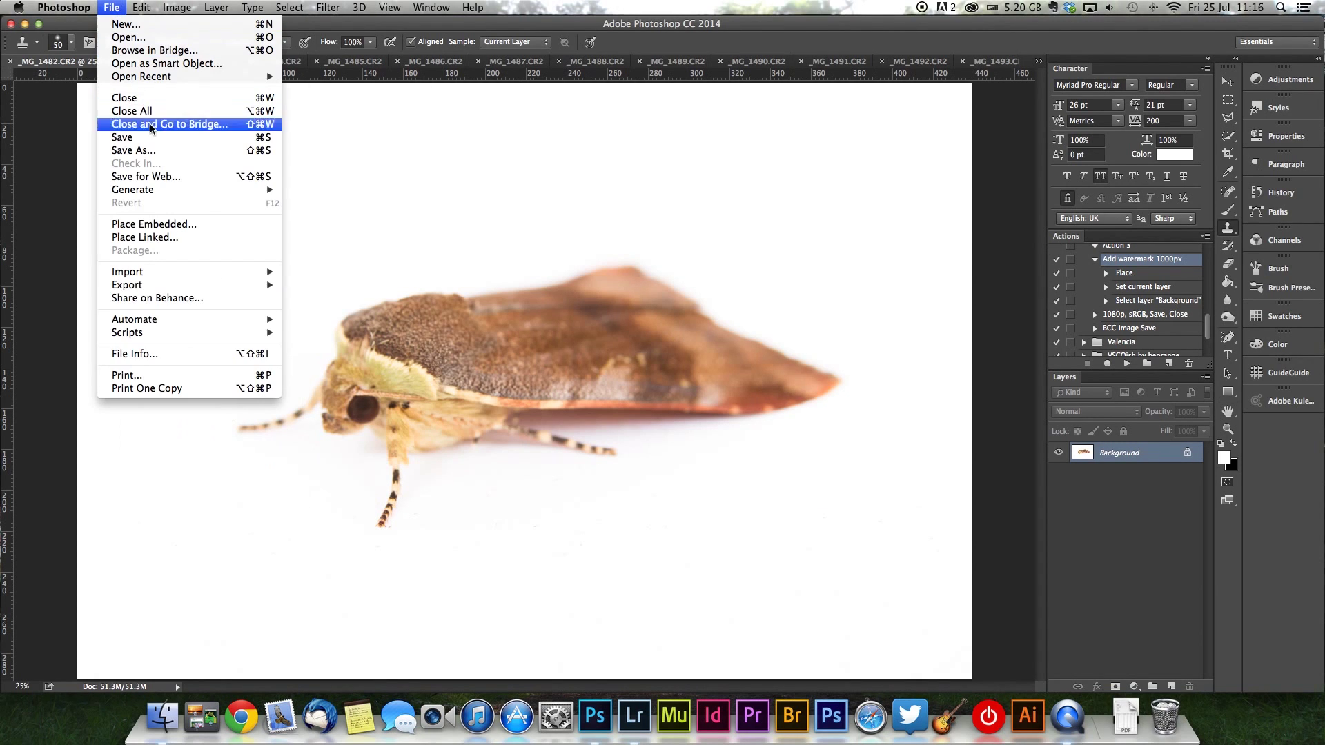
mouse_move(189, 336)
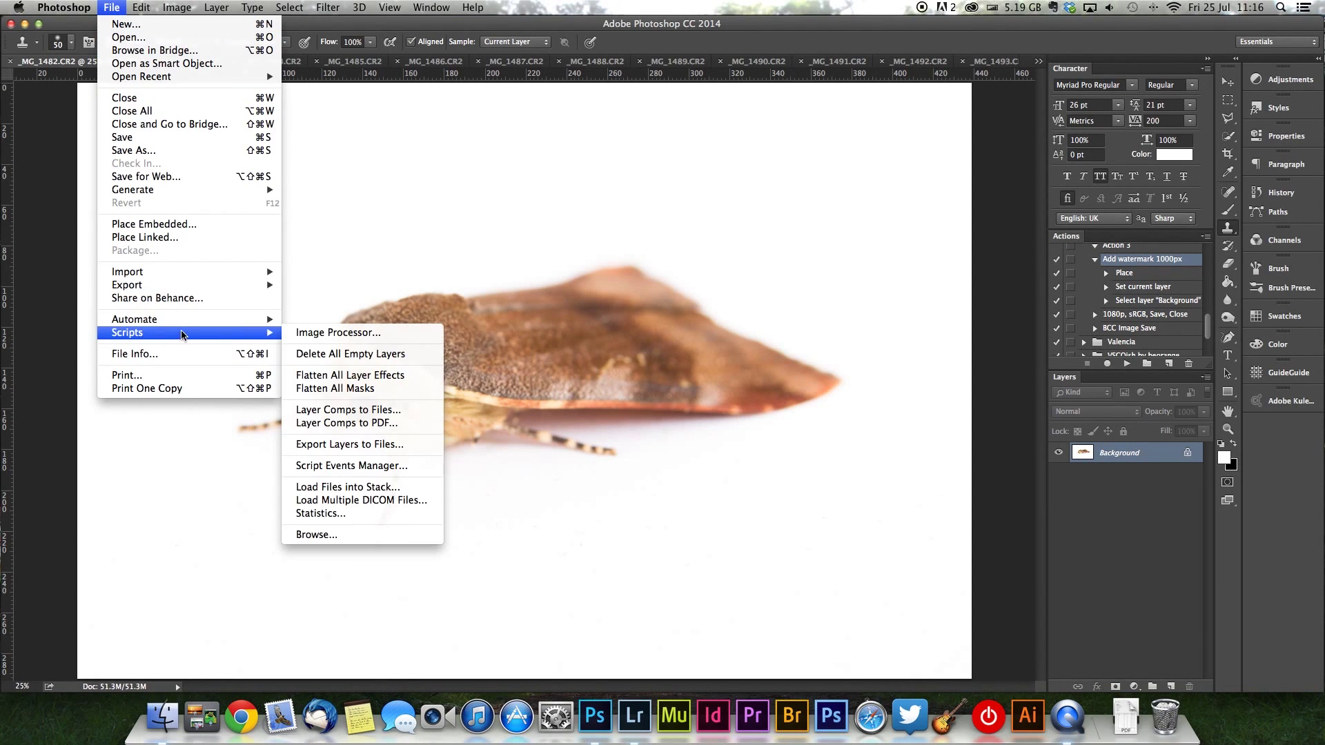
click(416, 492)
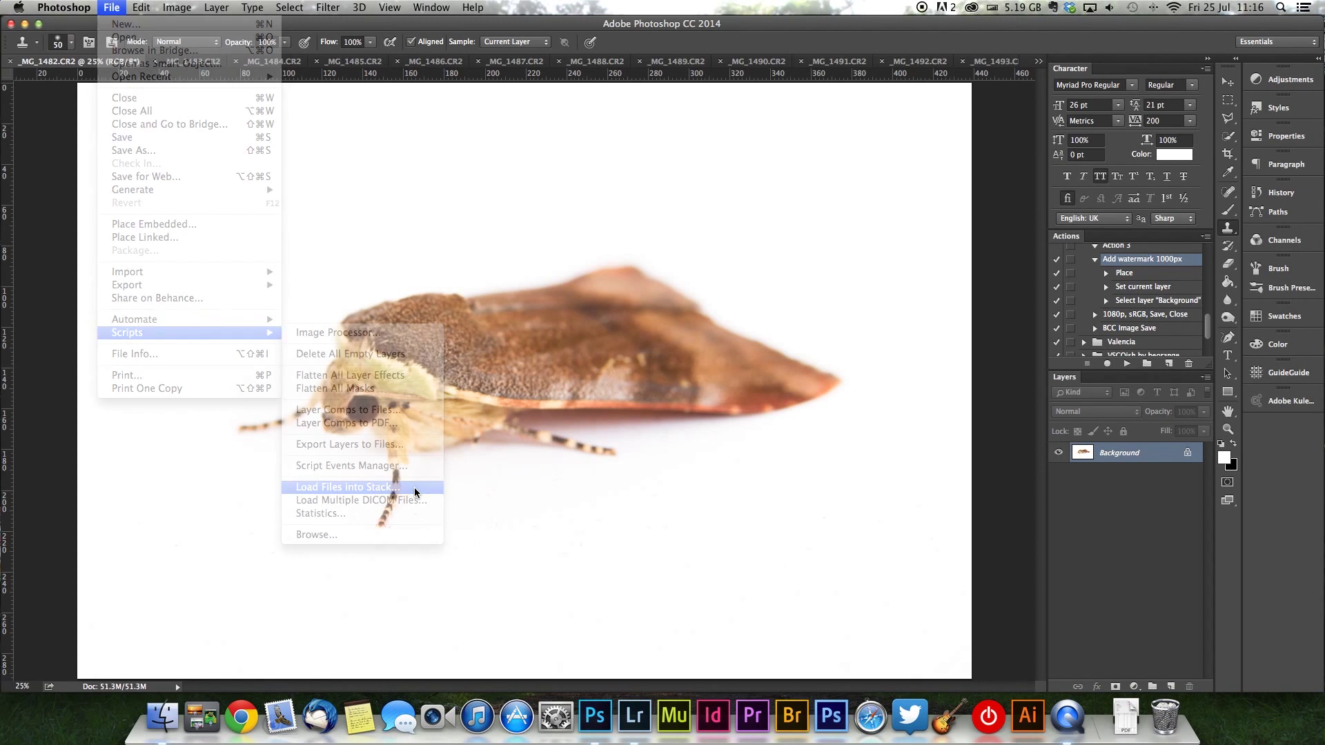
click(732, 404)
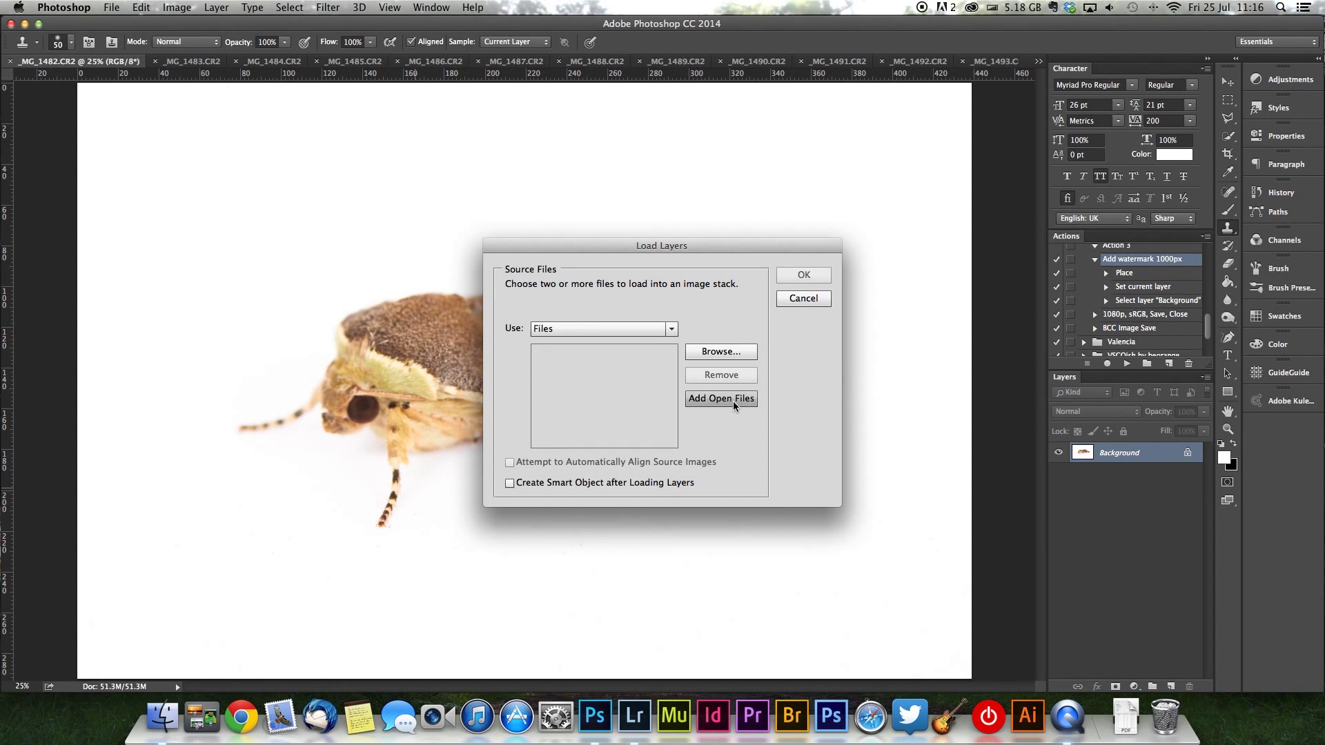
click(805, 275)
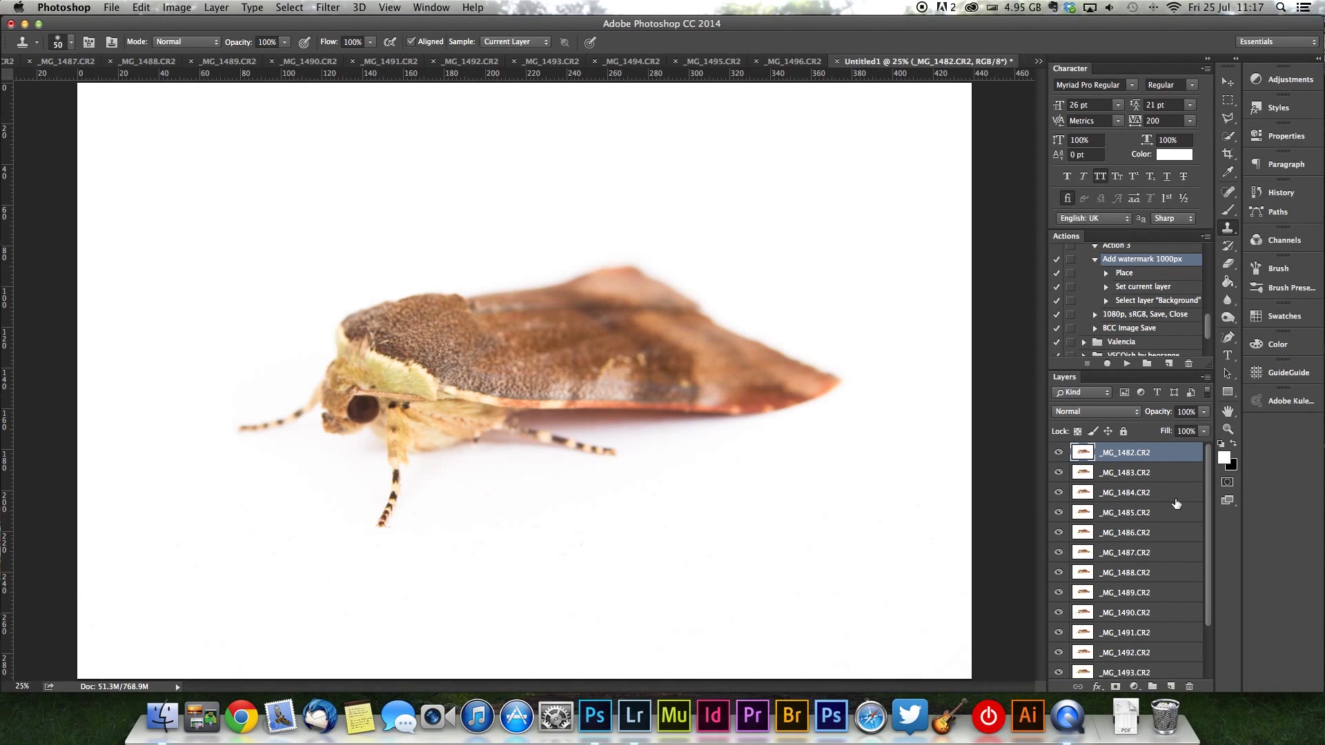
Select all moth layers and run Auto-Align Layers with Projection set to Auto.
scroll(1176, 504, down, 3)
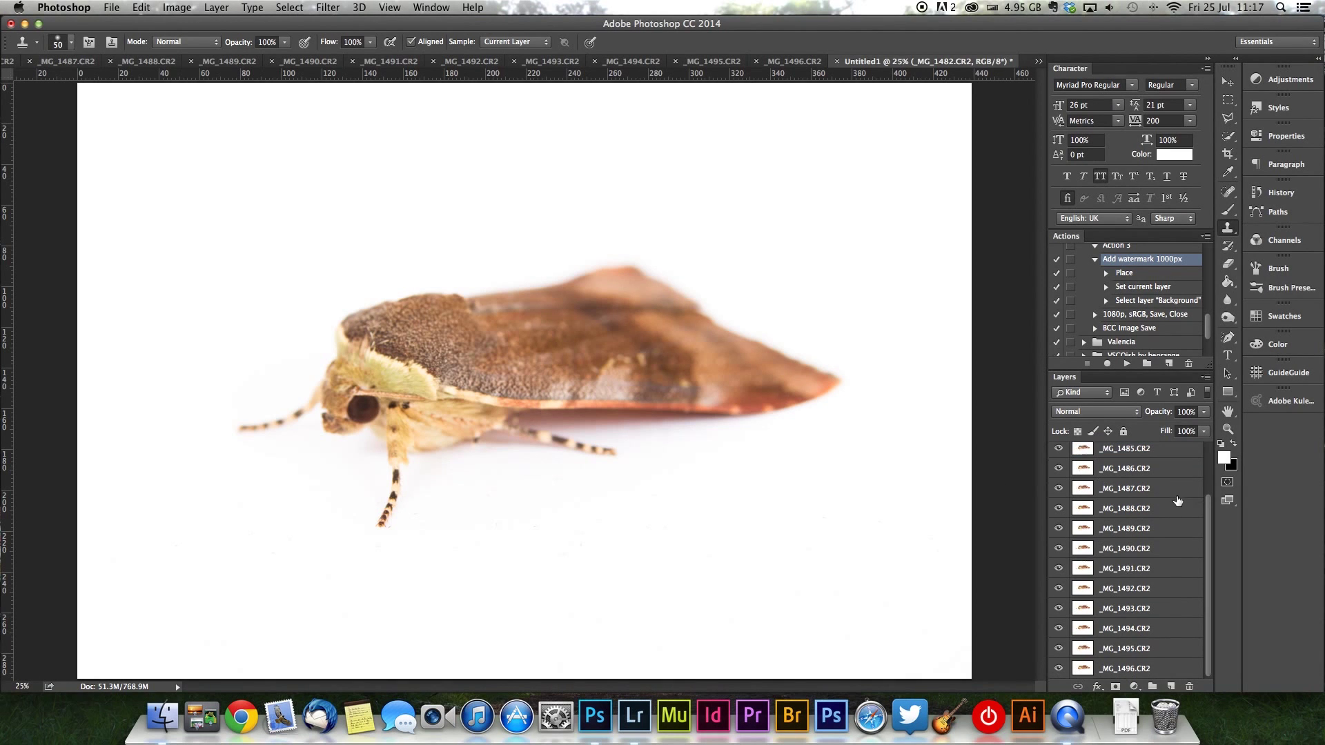
shift+click(1157, 675)
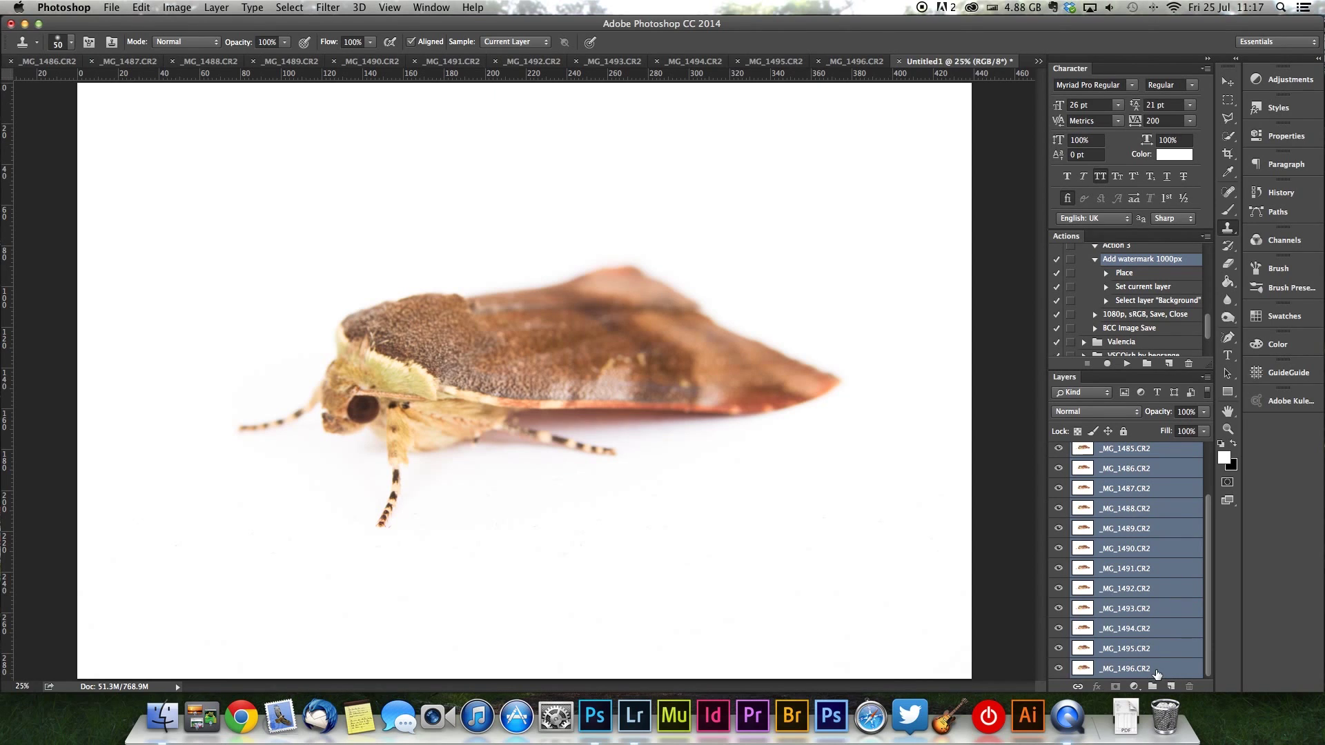
scroll(1157, 674, up, 3)
scroll(1158, 674, down, 3)
click(142, 7)
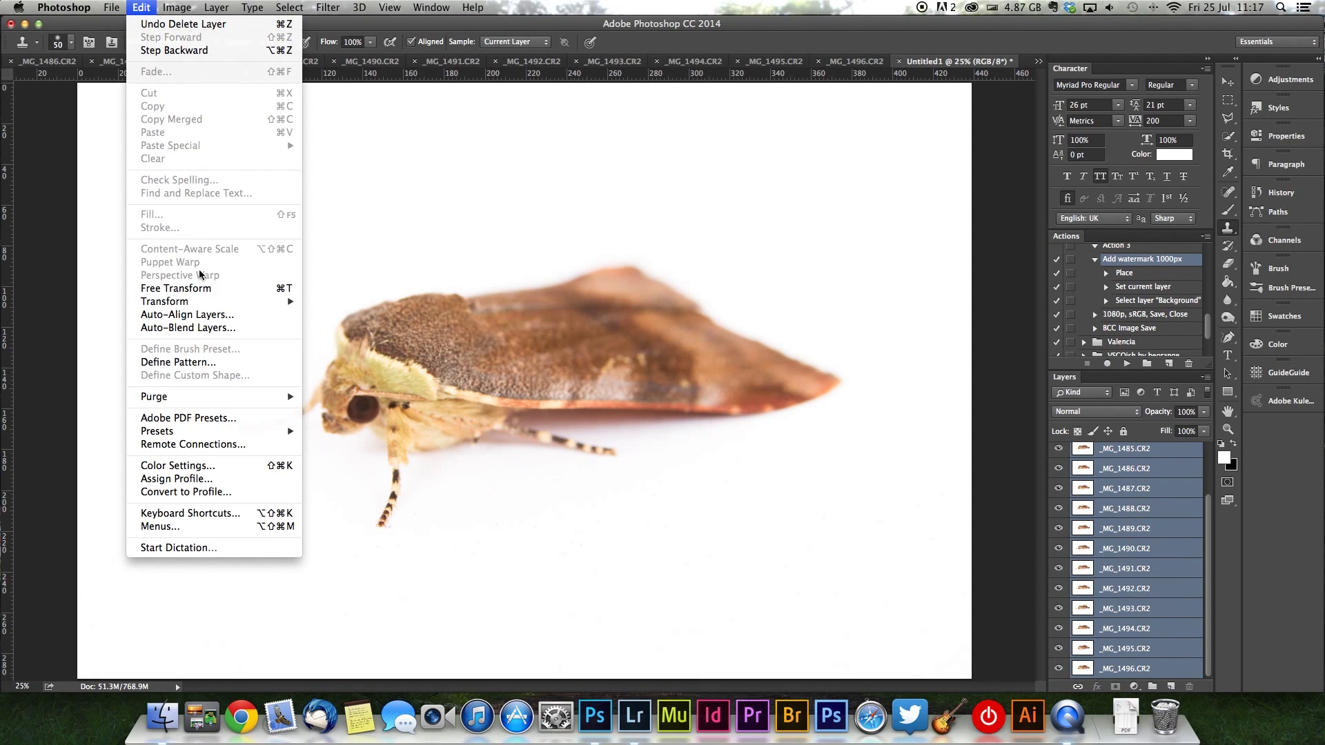
click(205, 317)
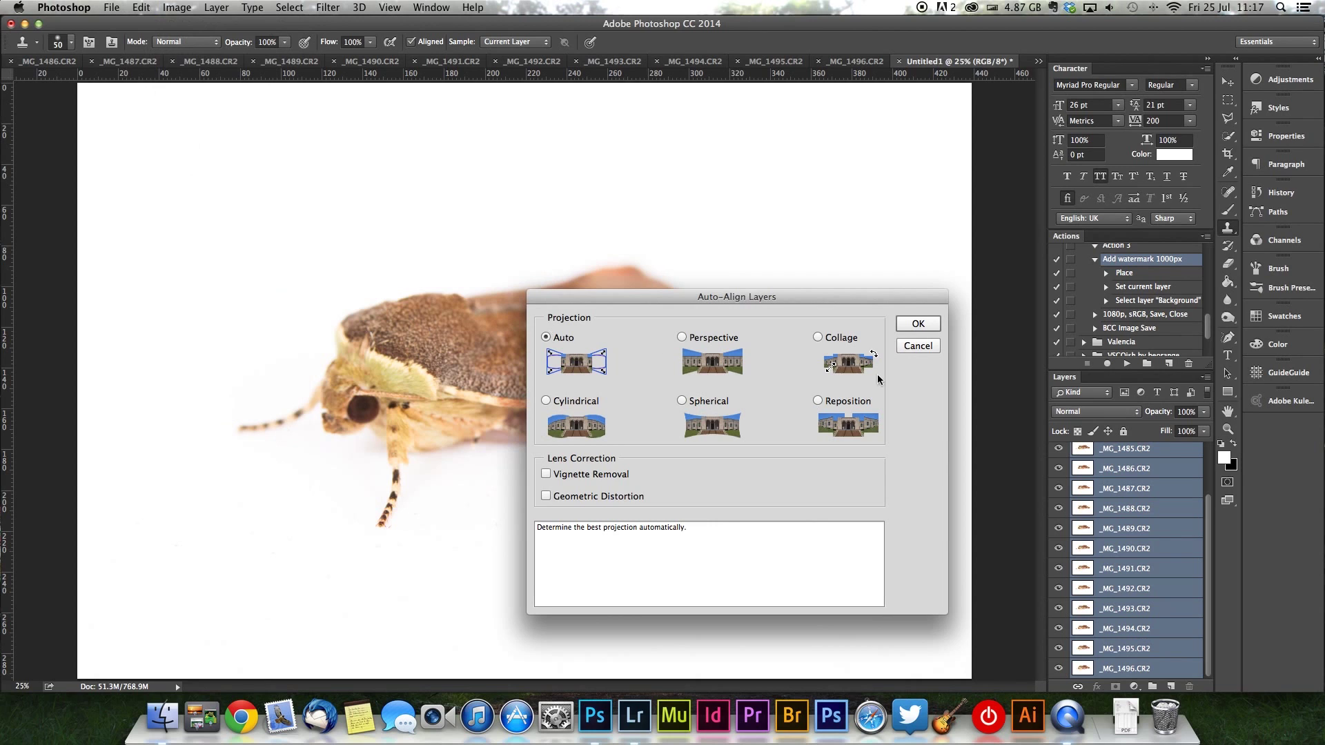
key(Return)
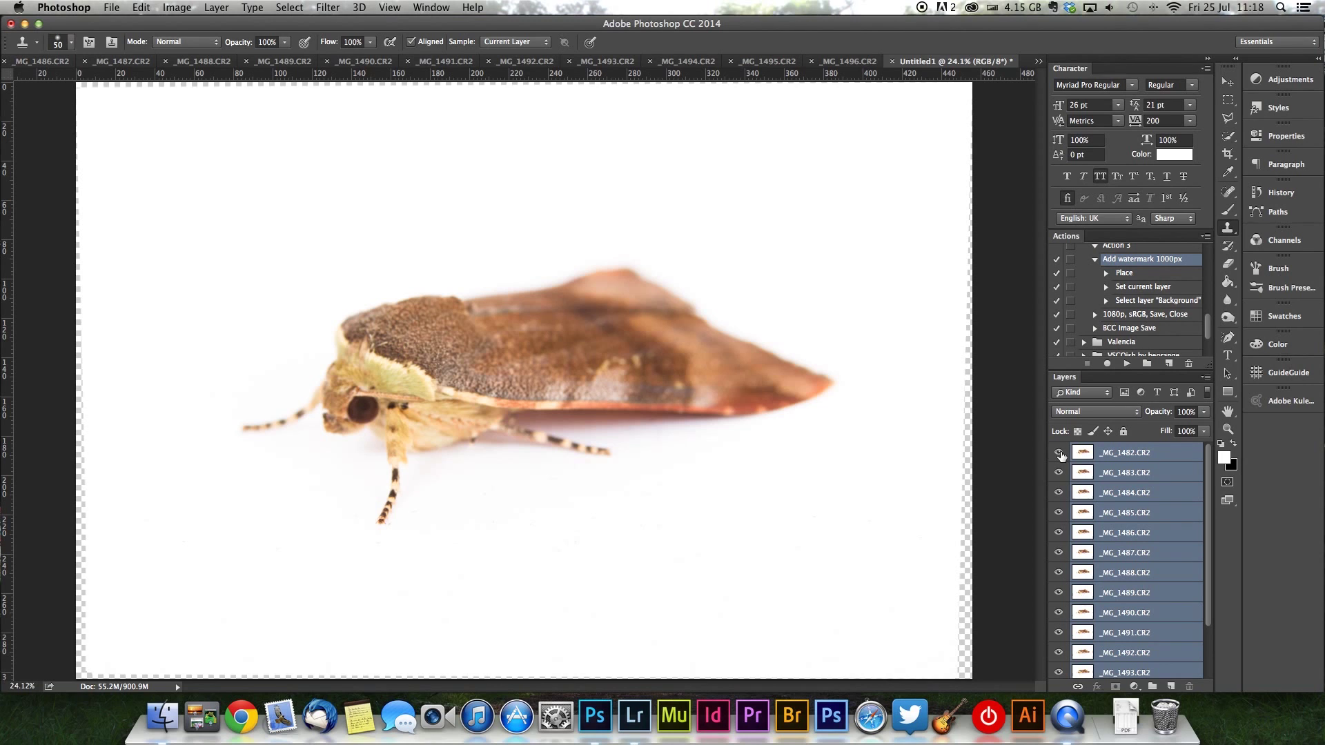
click(1061, 454)
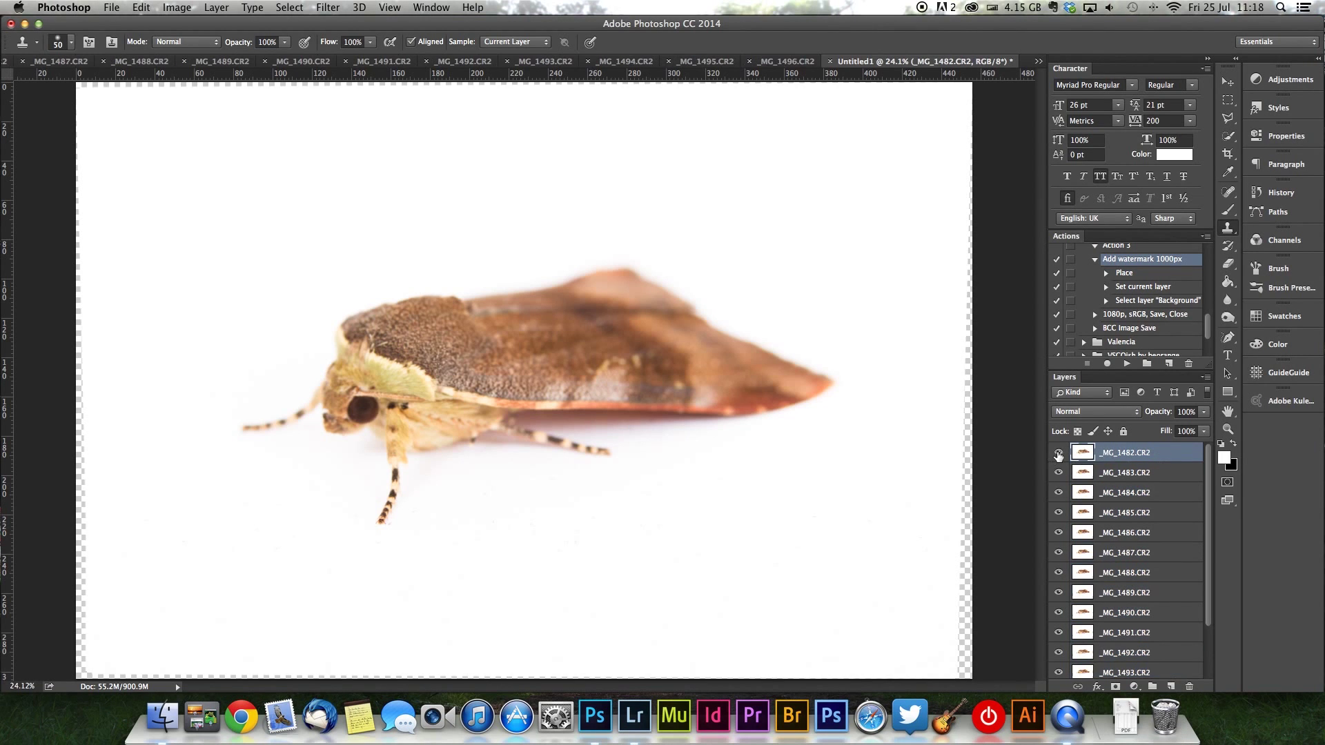
mouse_move(1059, 454)
mouse_down()
mouse_move(1060, 515)
mouse_move(1059, 453)
mouse_up()
scroll(1174, 487, down, 3)
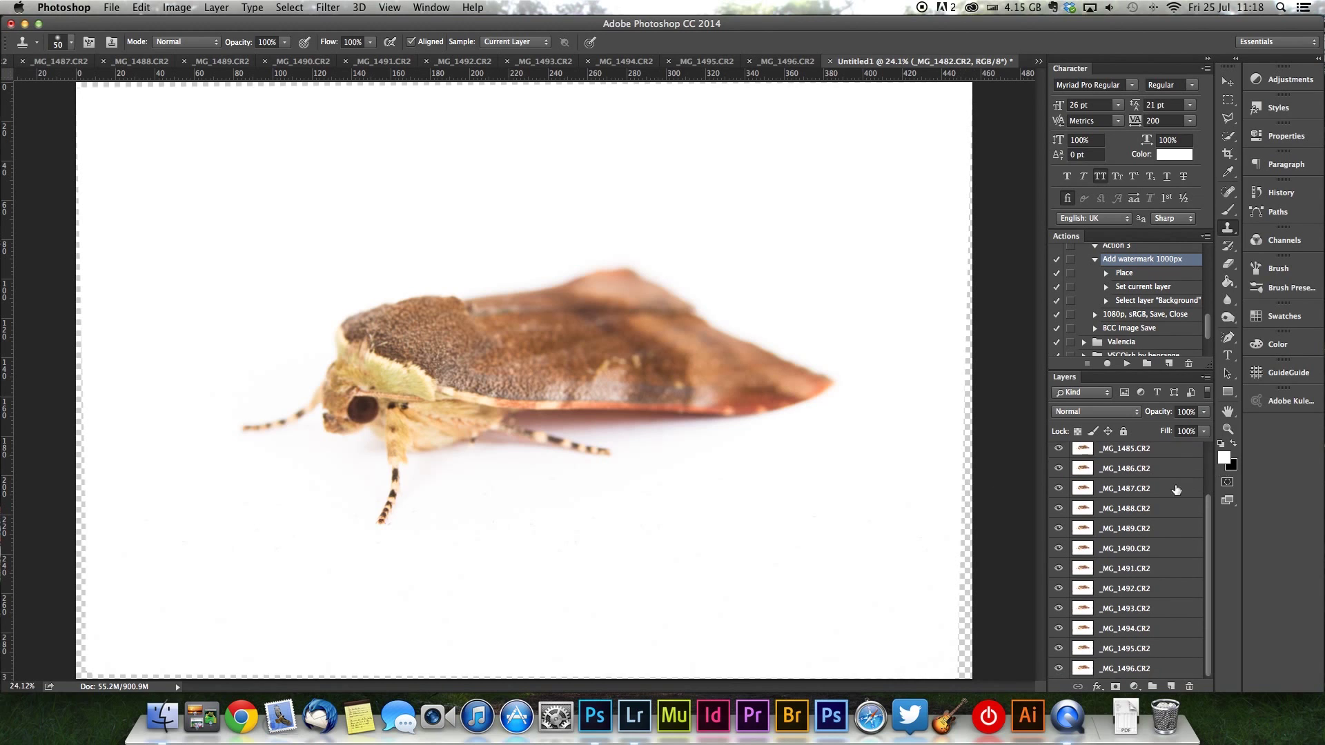
Reselect all layers and Auto-Blend them as Stack Images with Seamless Tones and Colors.
shift+click(1148, 669)
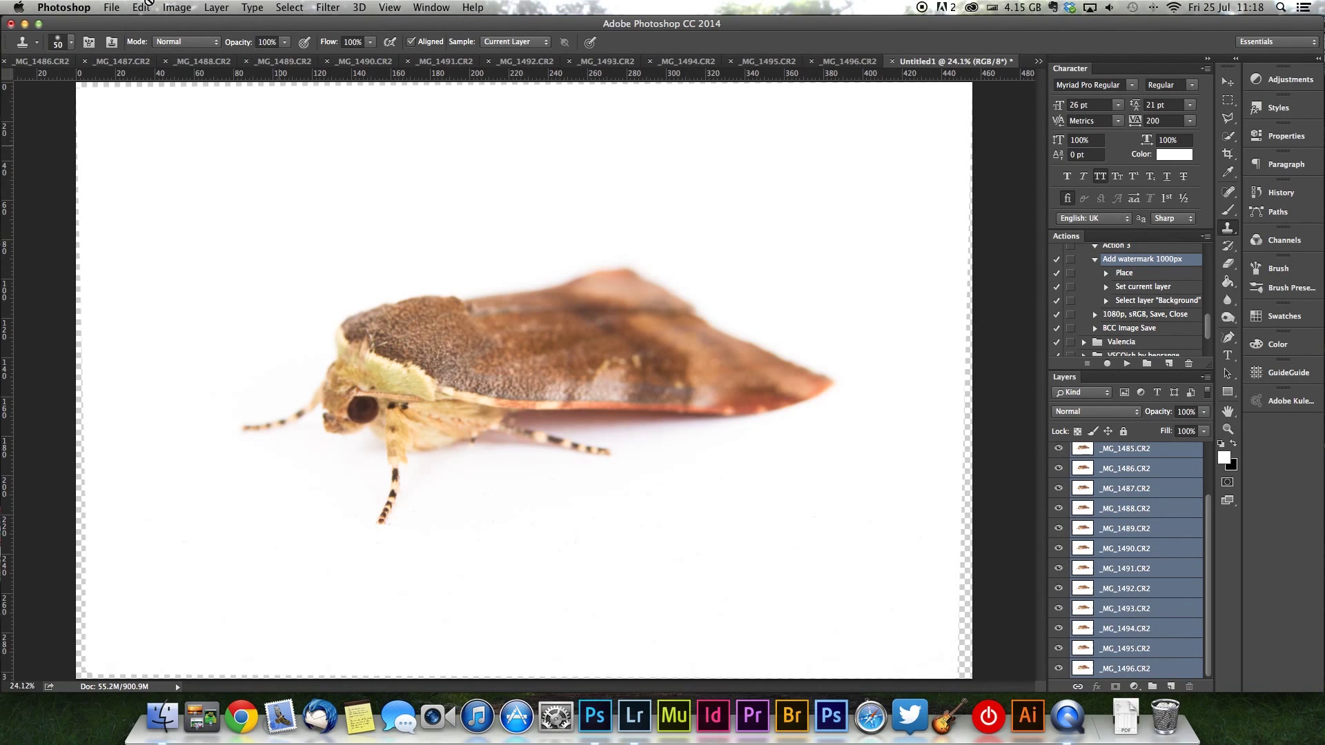
click(142, 8)
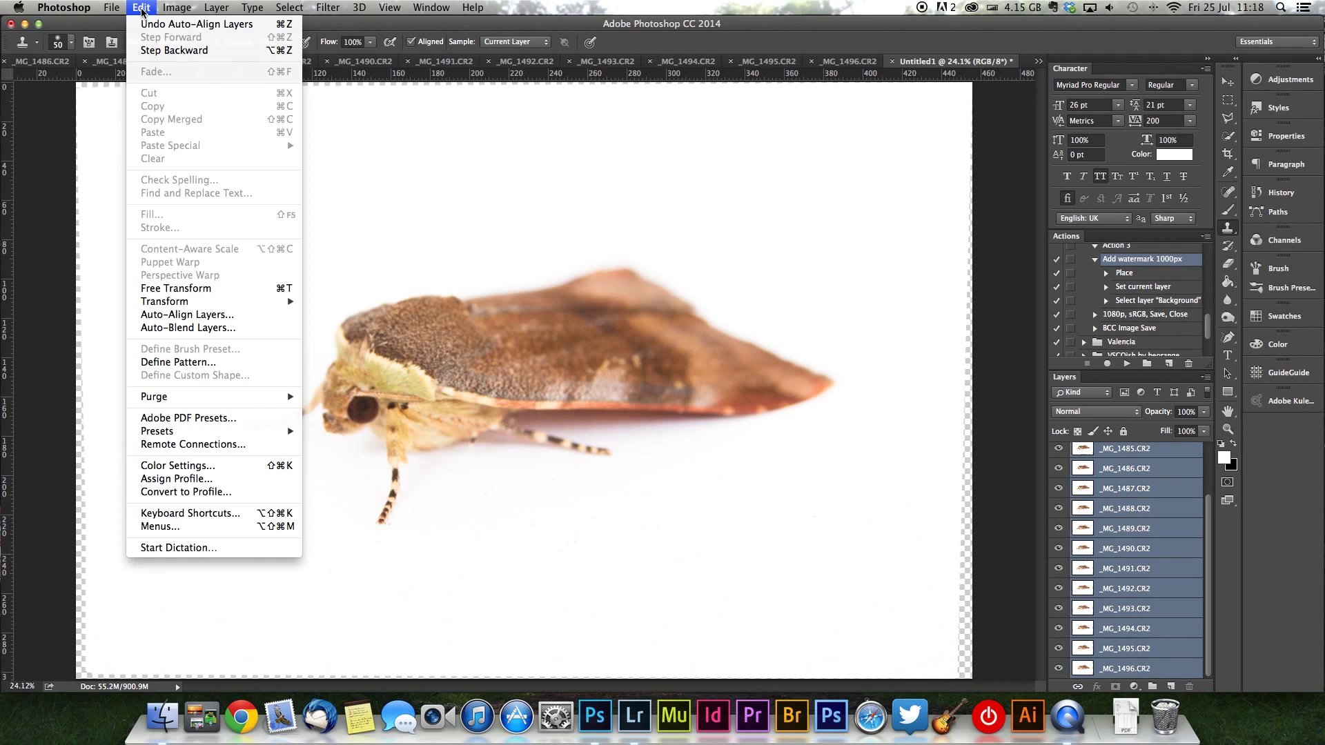
click(192, 329)
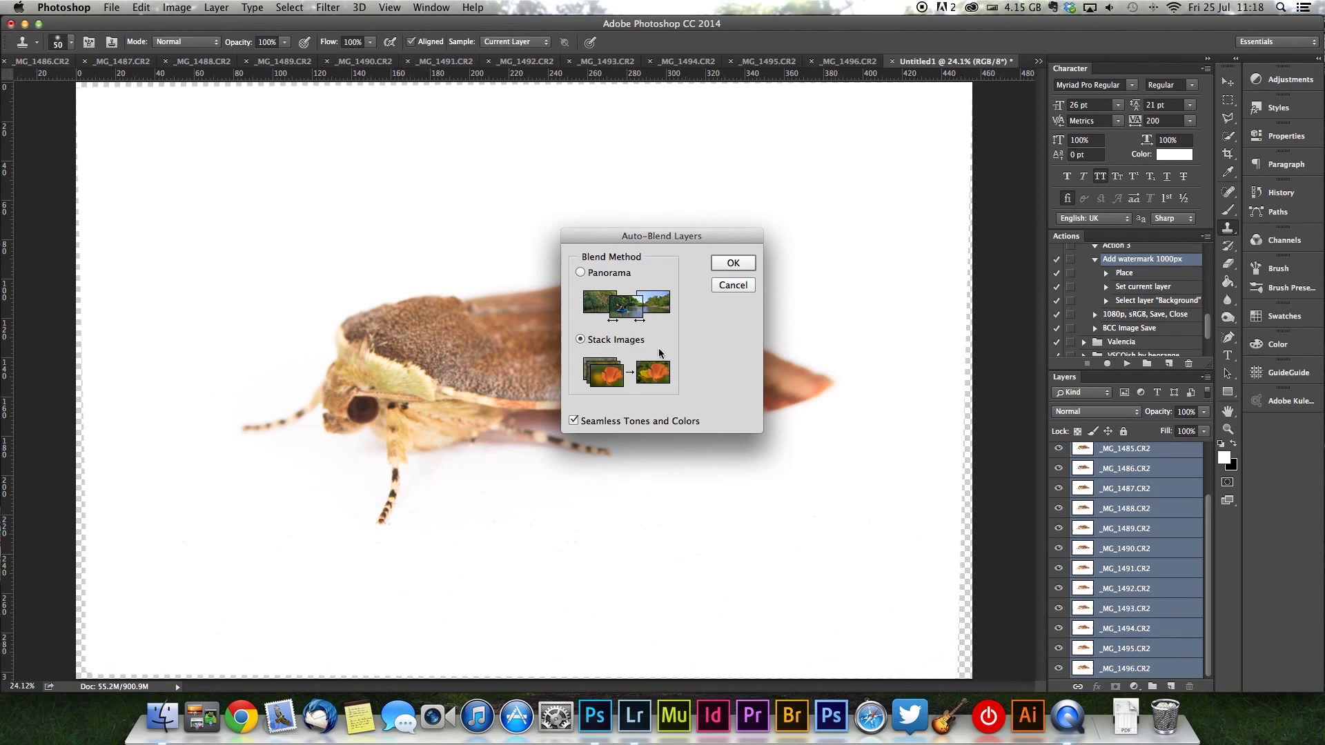
click(733, 264)
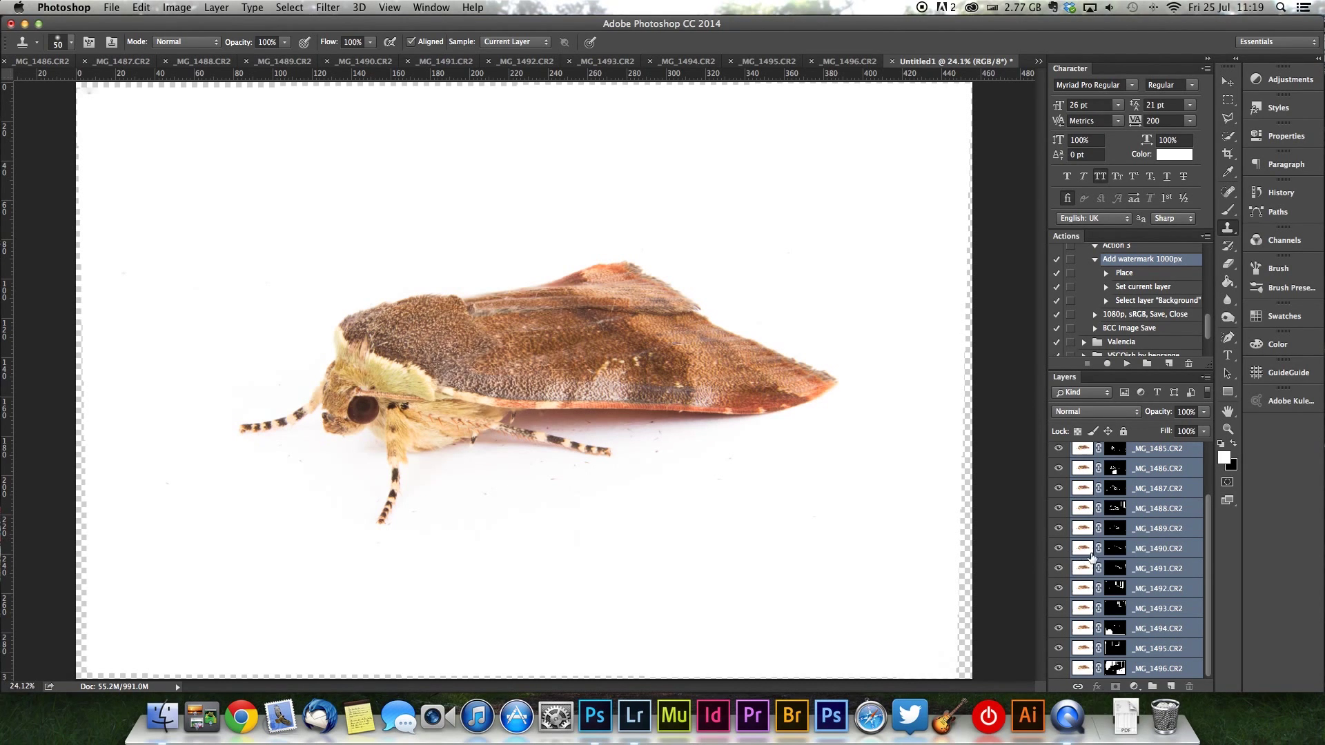
scroll(1105, 545, up, 3)
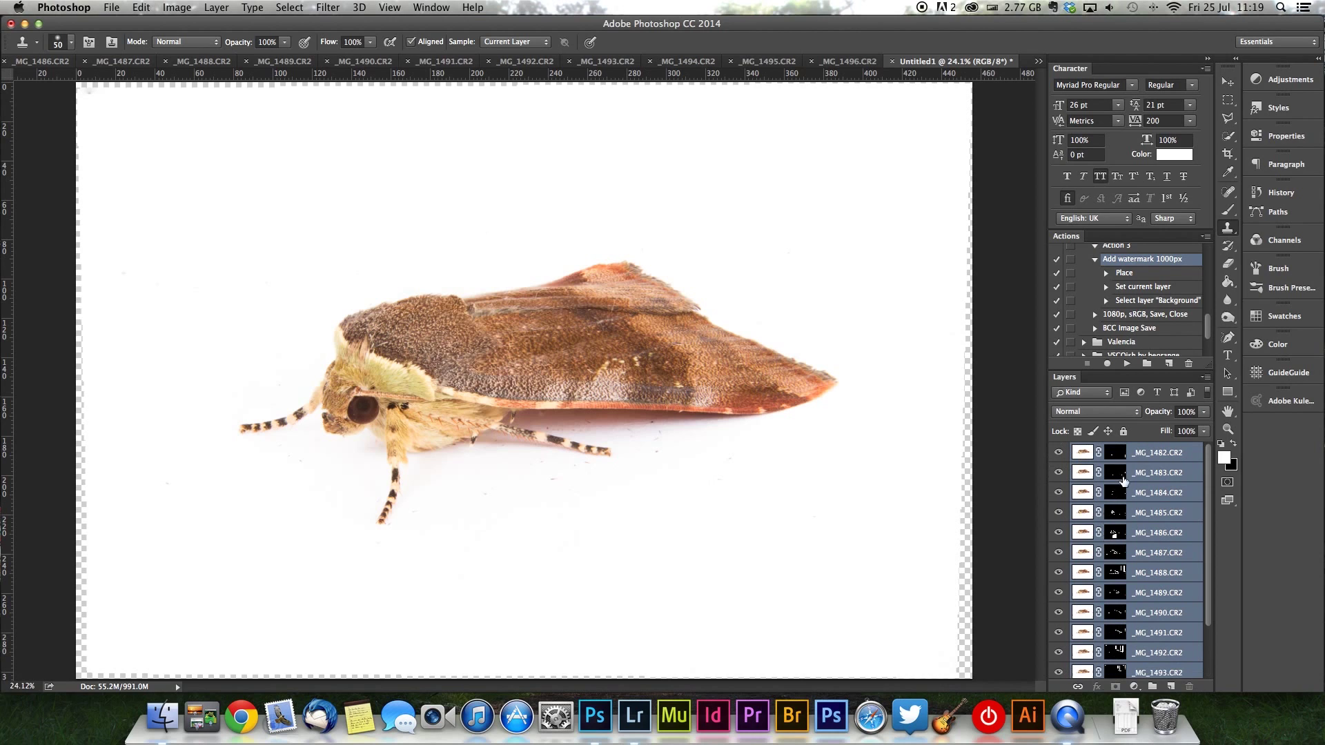
scroll(1124, 454, down, 3)
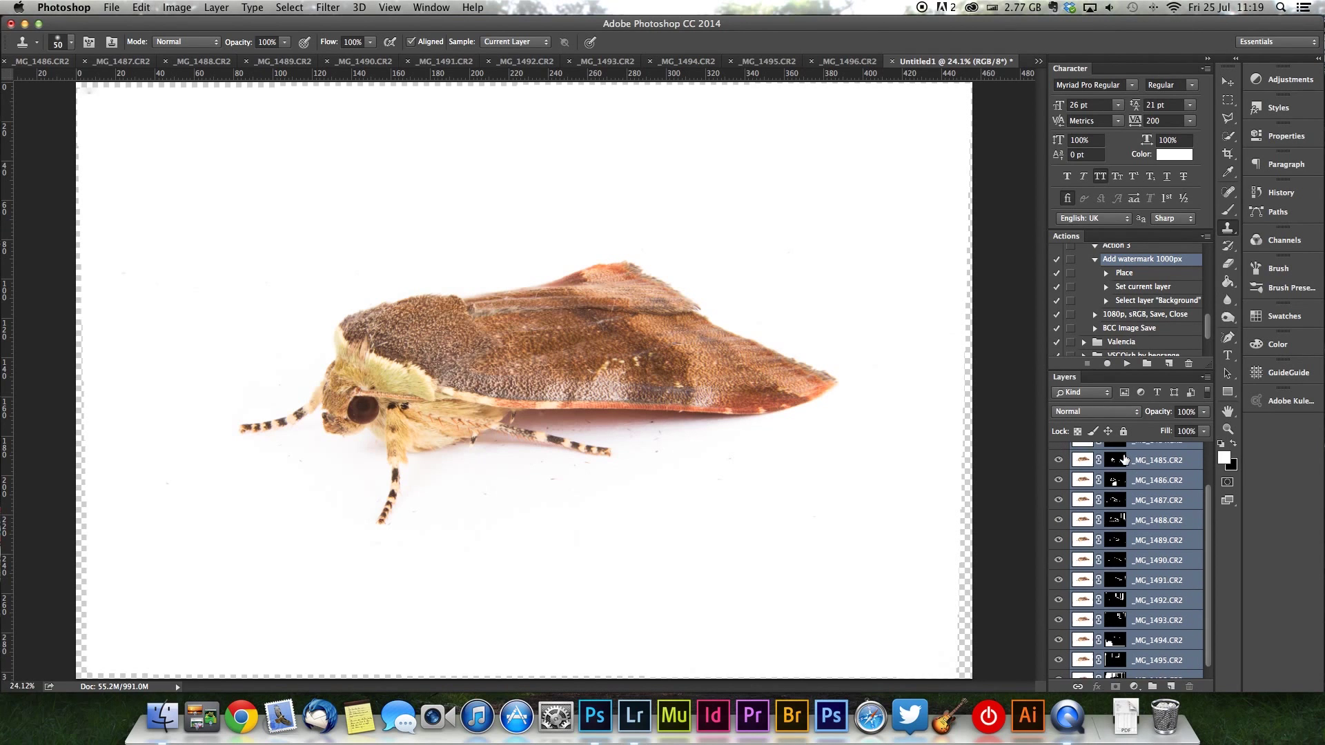
scroll(1094, 470, up, 3)
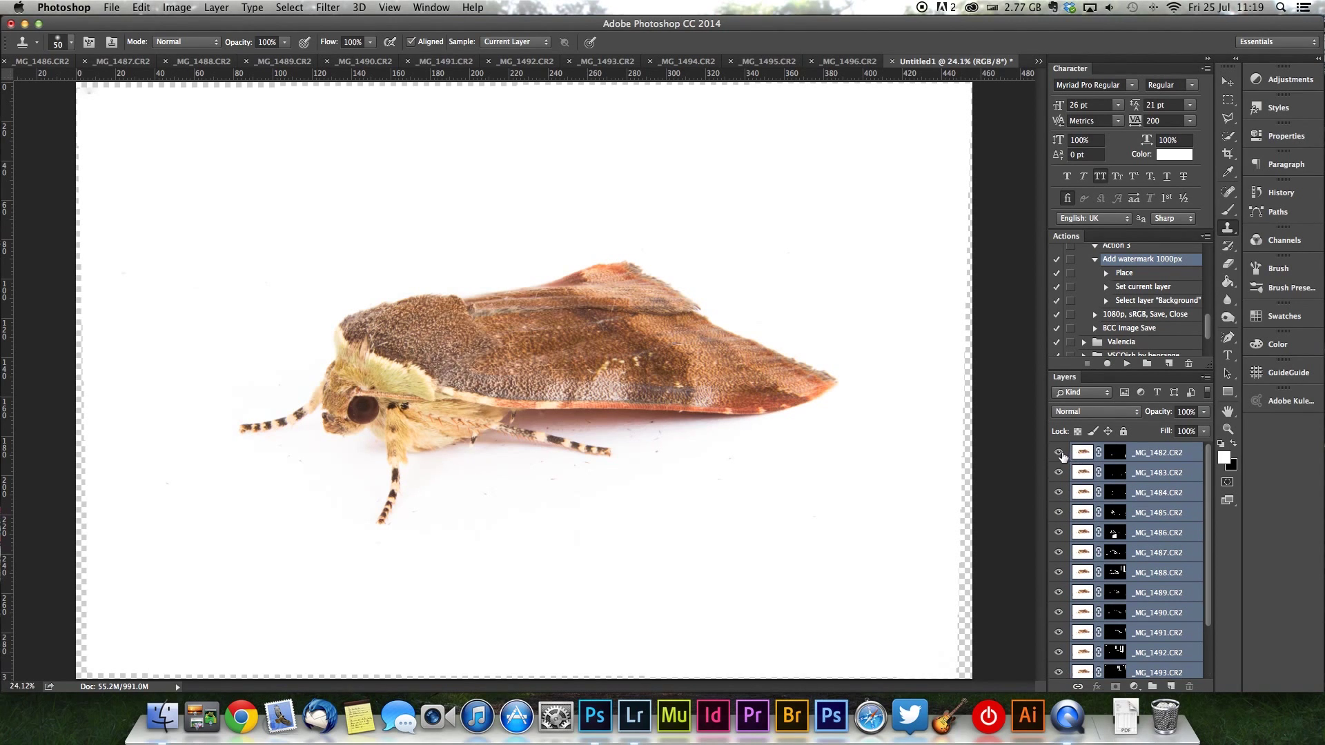
click(1059, 453)
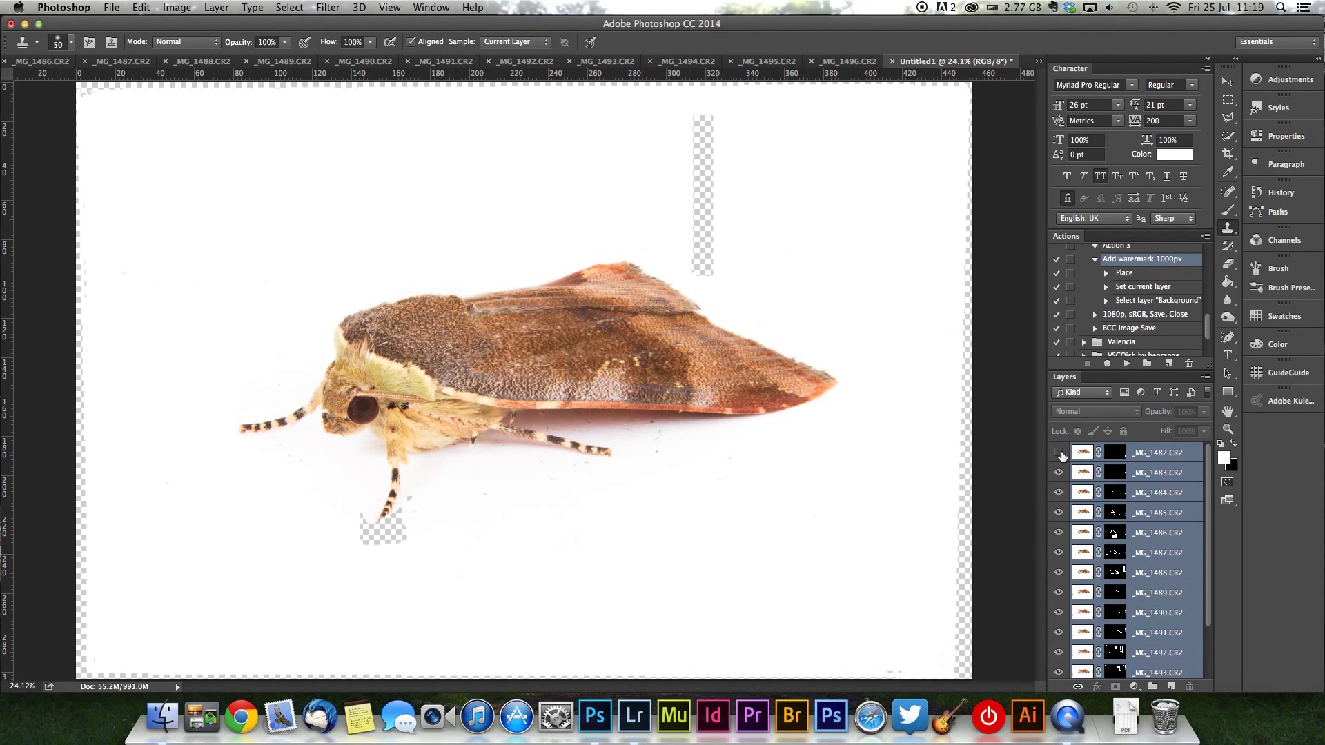
click(1059, 453)
click(1059, 453)
click(1059, 473)
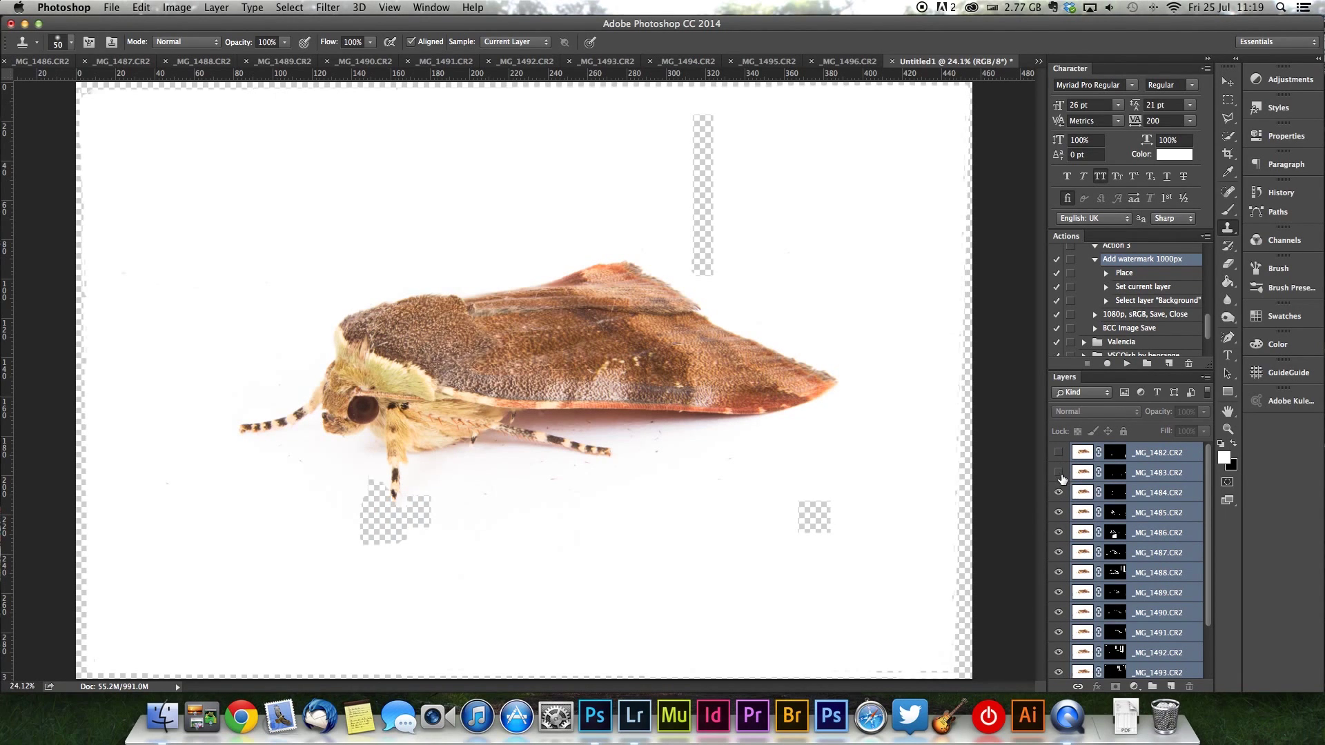
click(1059, 493)
click(1058, 512)
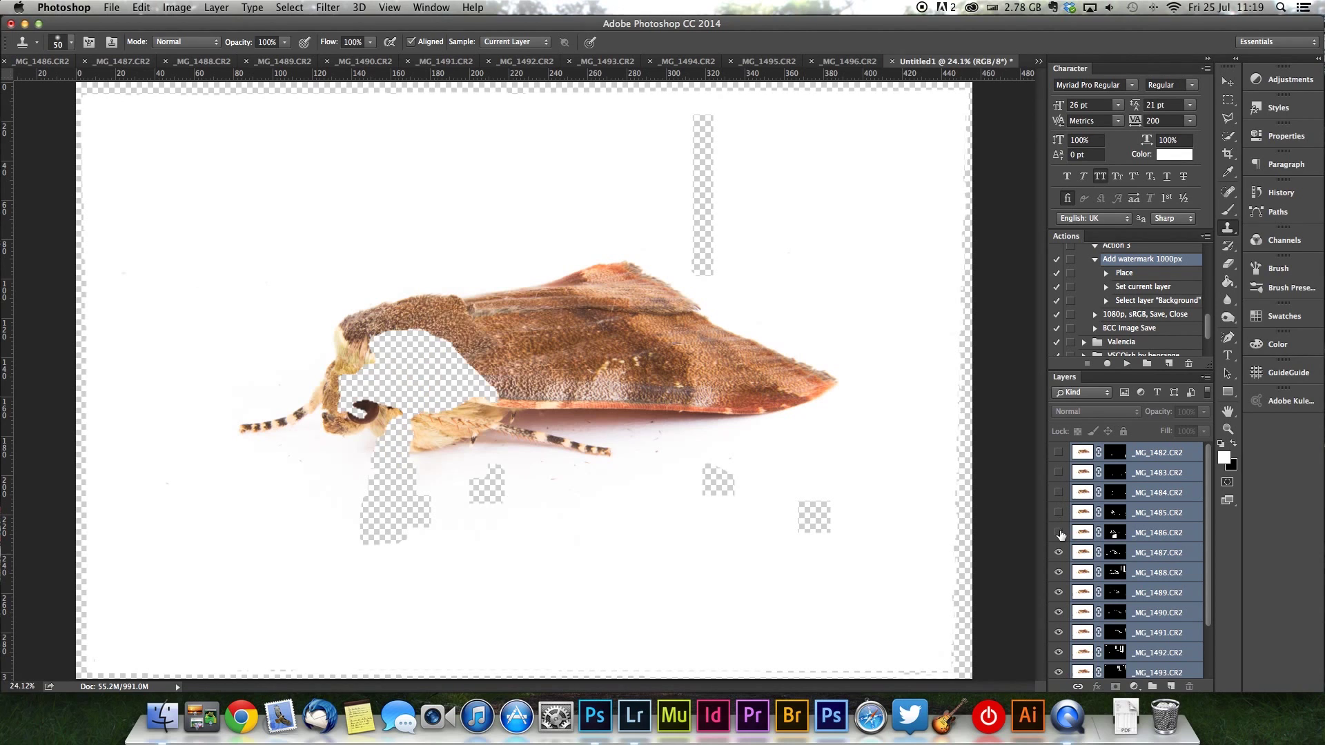
click(1059, 533)
click(1059, 533)
click(1059, 513)
click(1058, 493)
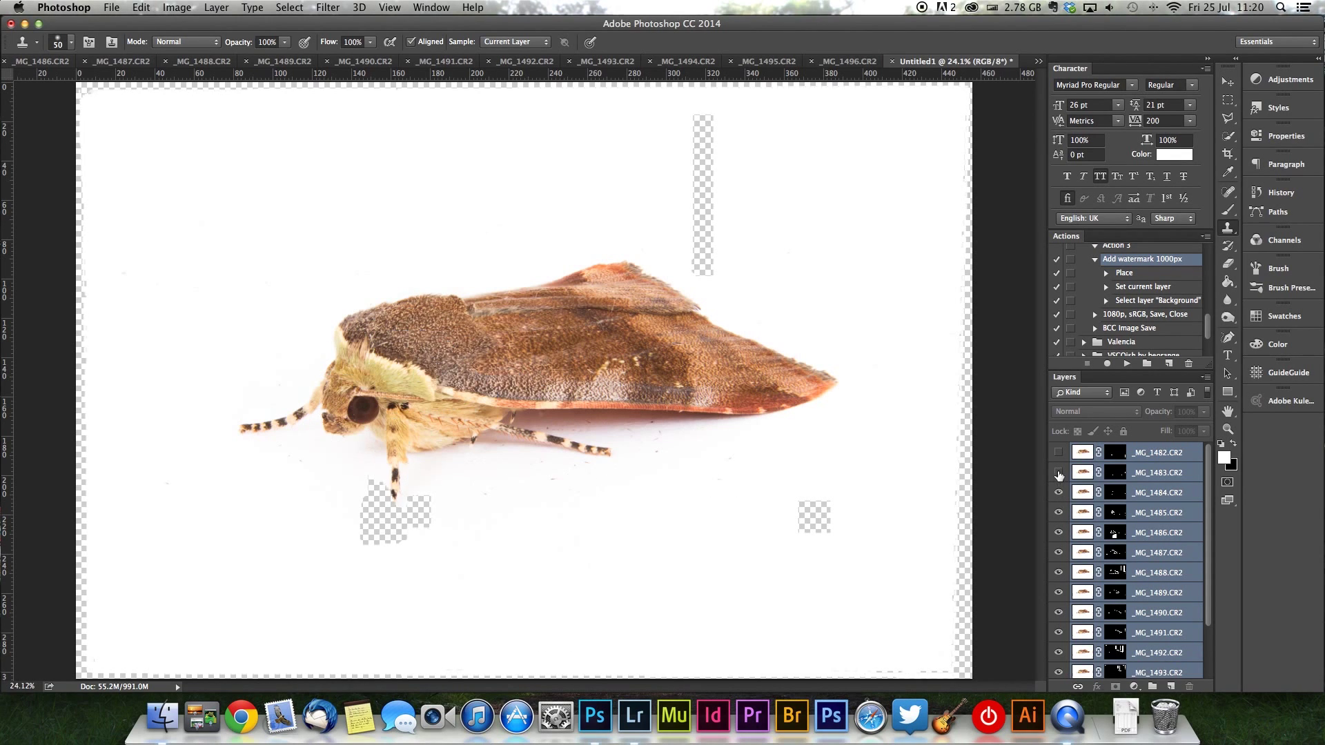
click(1058, 473)
click(1059, 452)
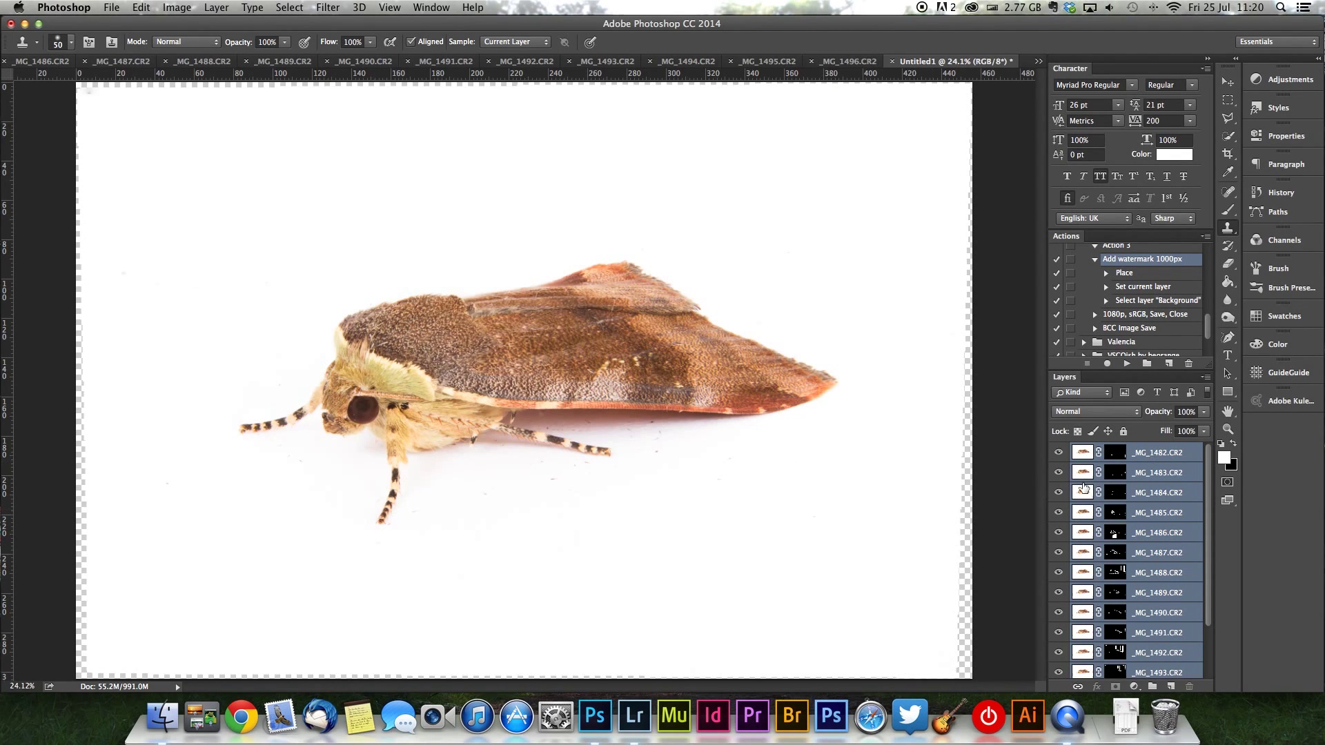
scroll(1134, 502, down, 3)
scroll(1133, 503, up, 3)
Flatten the image into one Background layer, then zoom to 50% and pan to inspect sharpness.
click(216, 8)
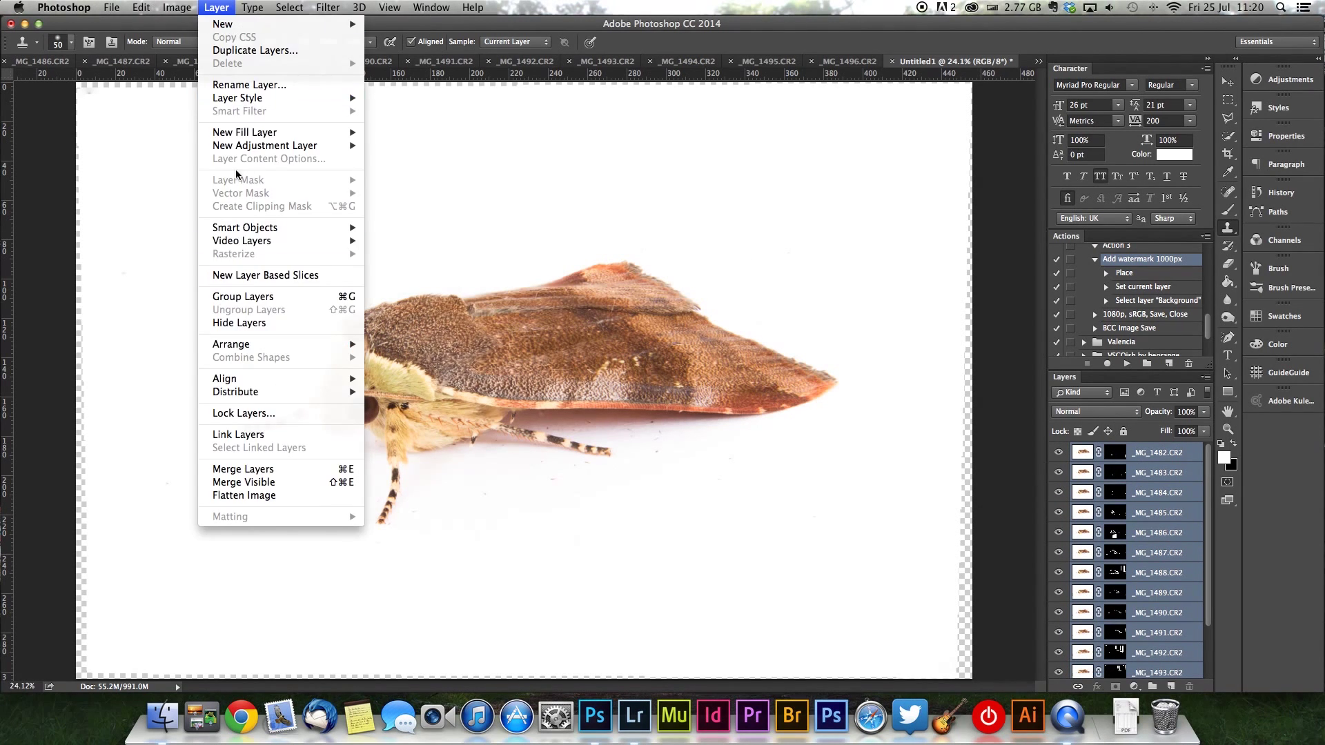
click(257, 497)
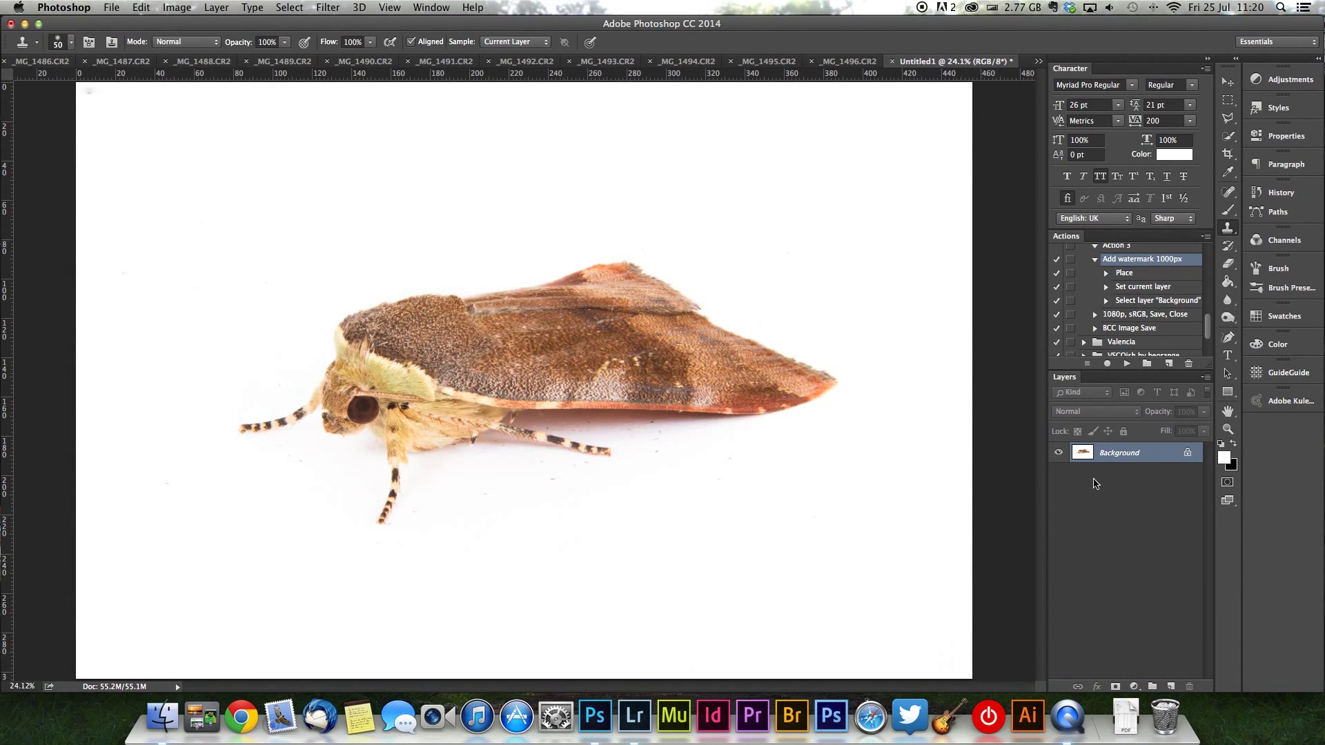
key(super+equal)
key(super+equal)
key(super+equal)
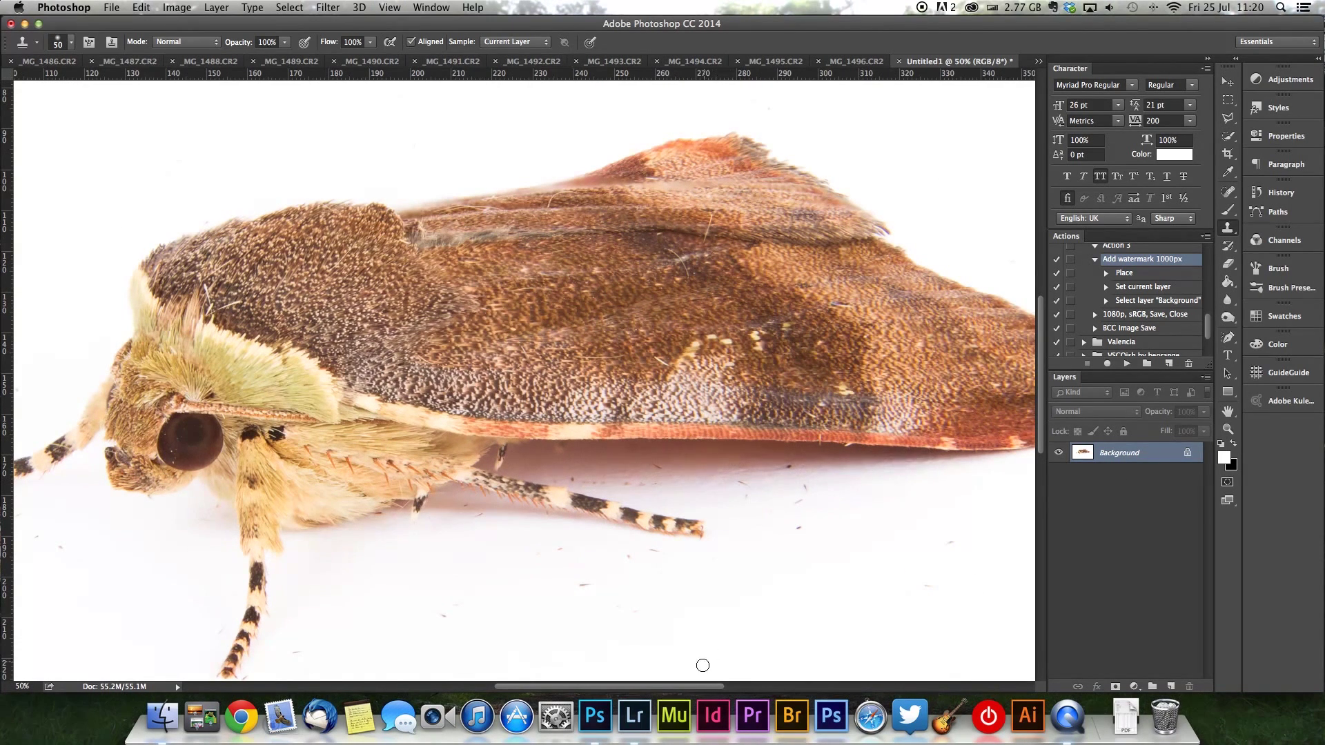
drag(700, 691, 662, 691)
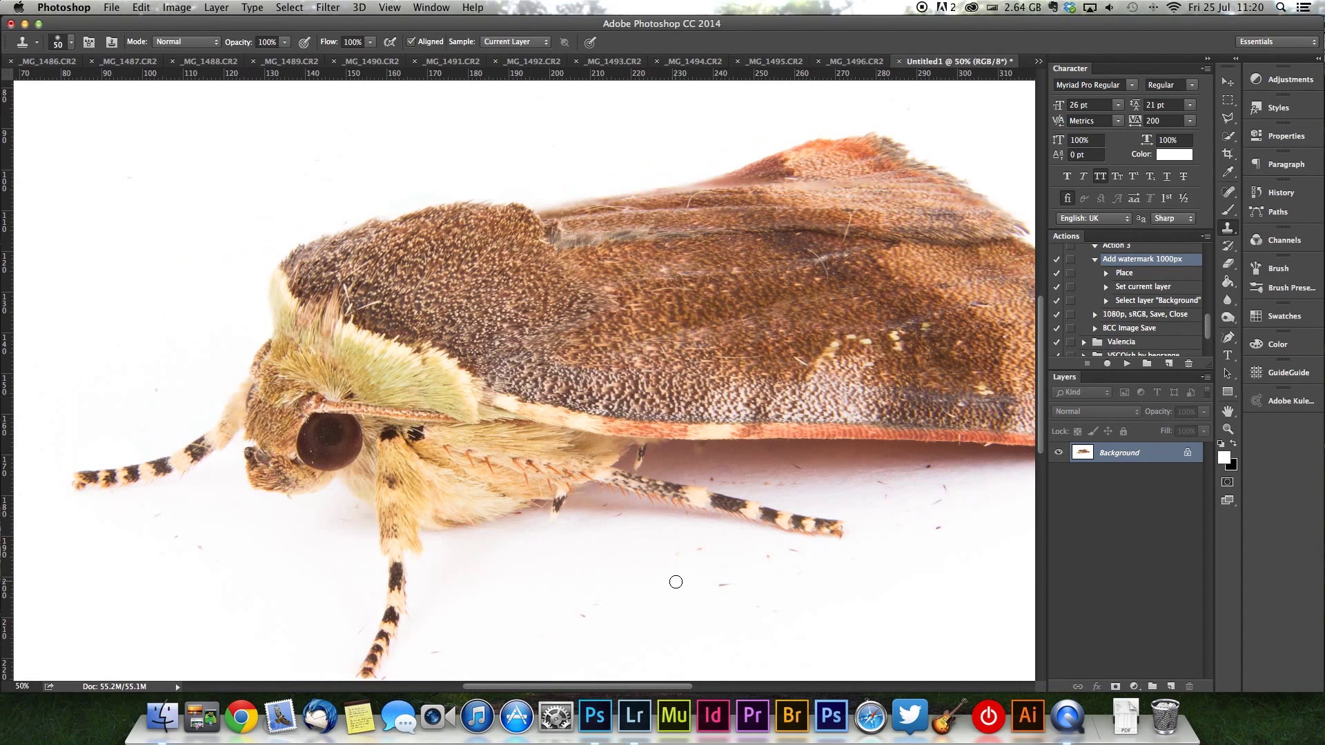
scroll(676, 581, down, 3)
scroll(675, 582, up, 2)
scroll(676, 582, right, 6)
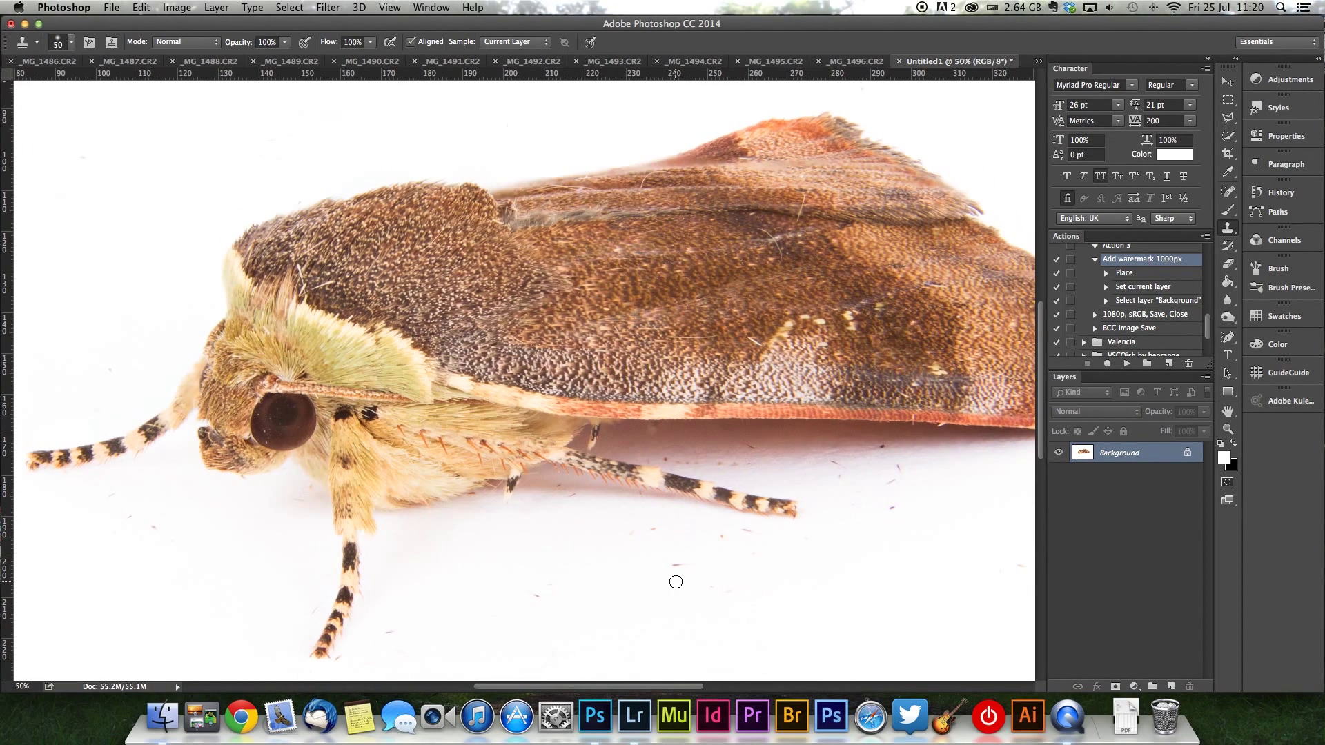
scroll(675, 582, right, 2)
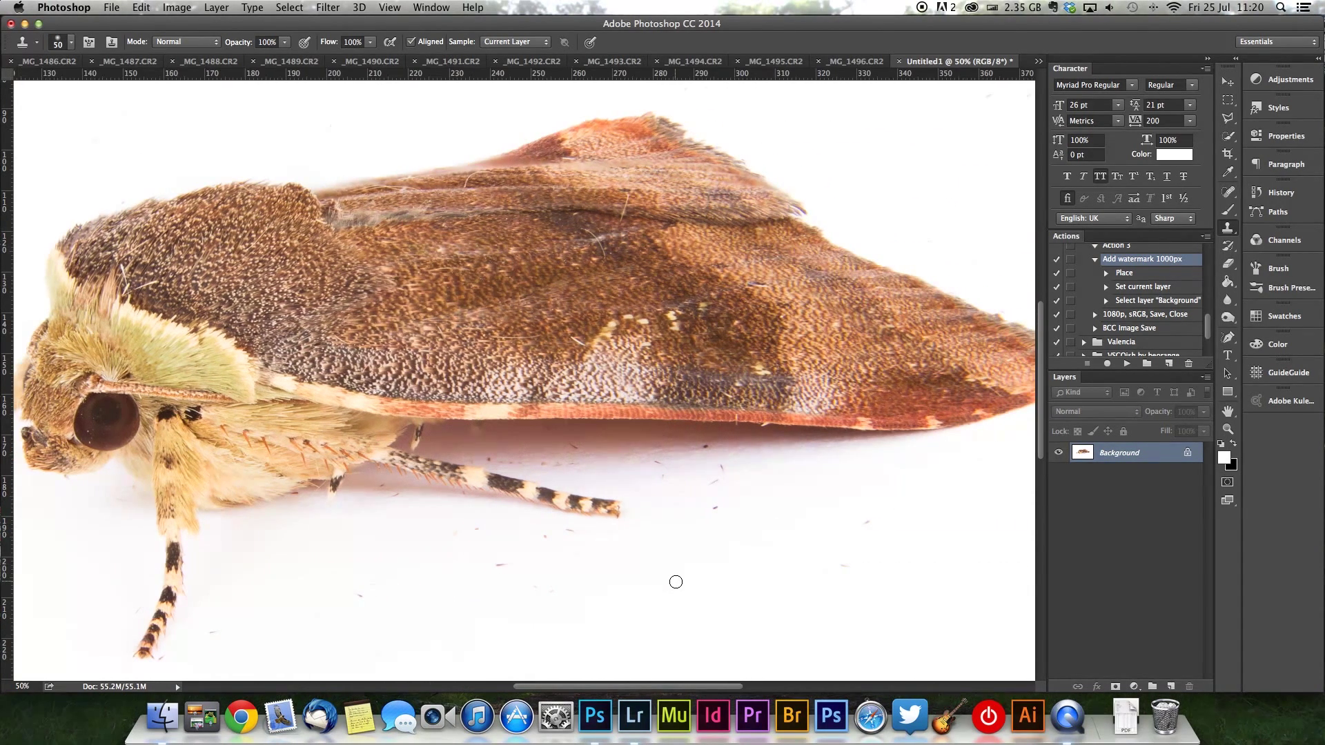